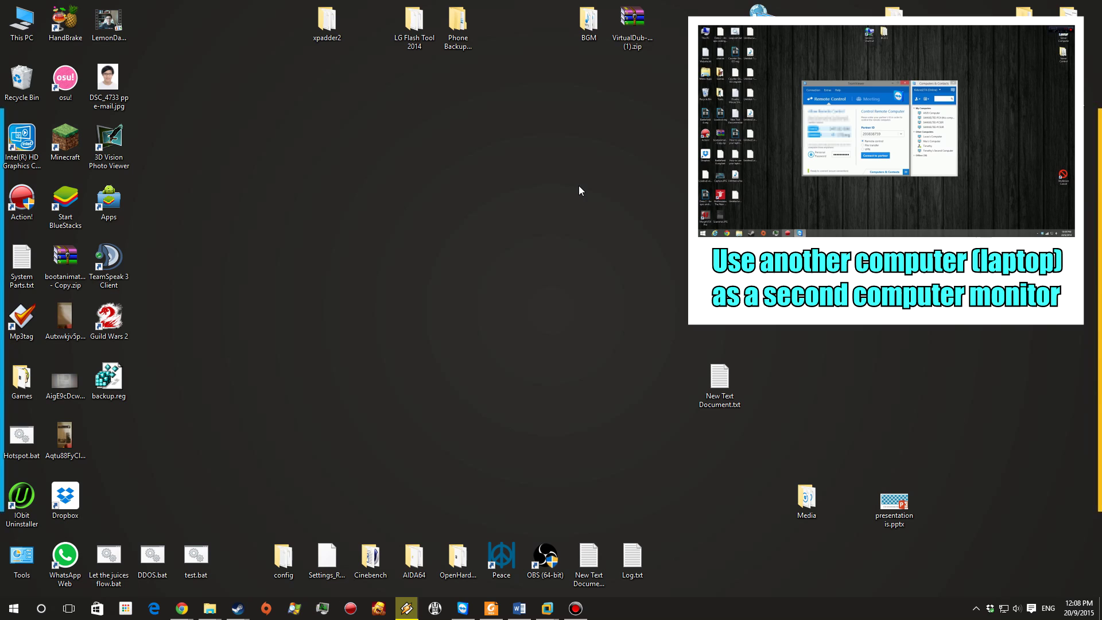
Open a new Chrome window from the taskbar jump list and maximize it
right_click(182, 608)
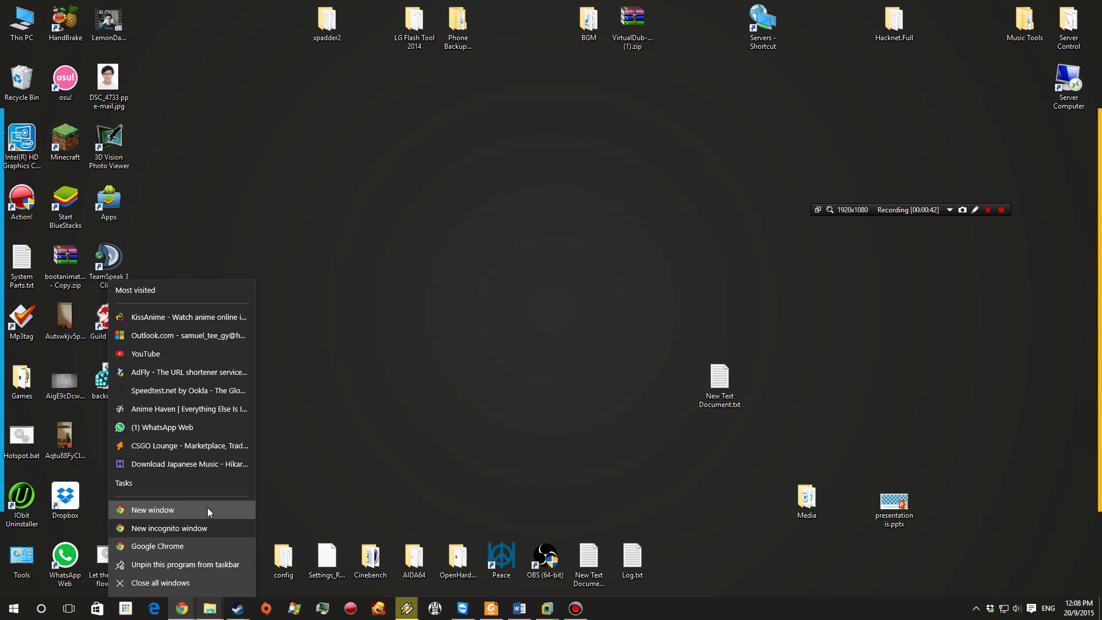
click(208, 508)
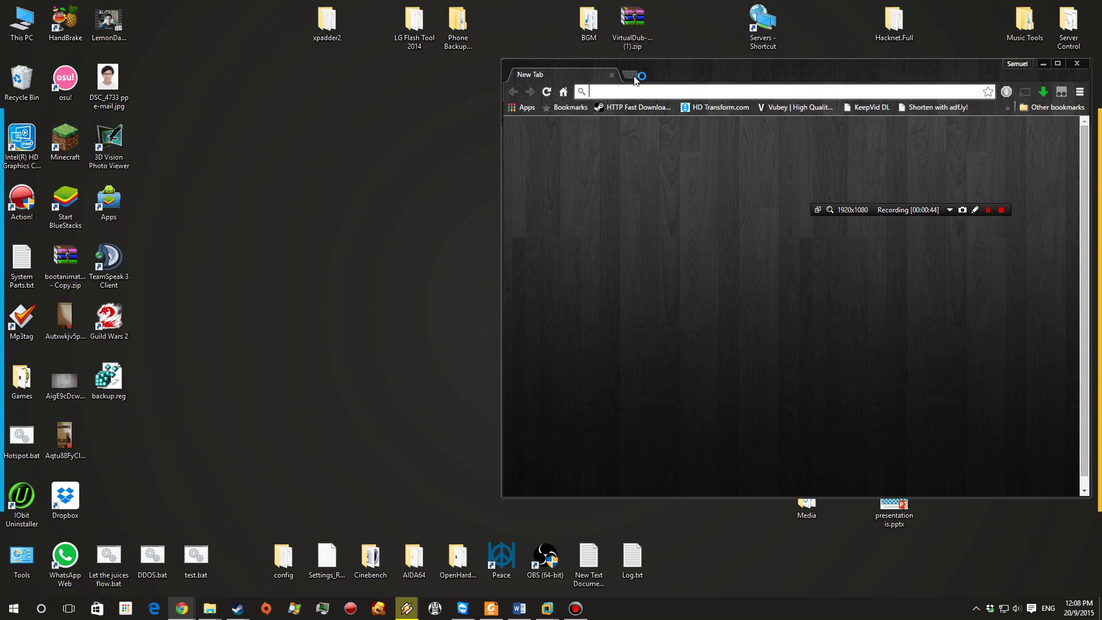
drag(713, 75, 372, 77)
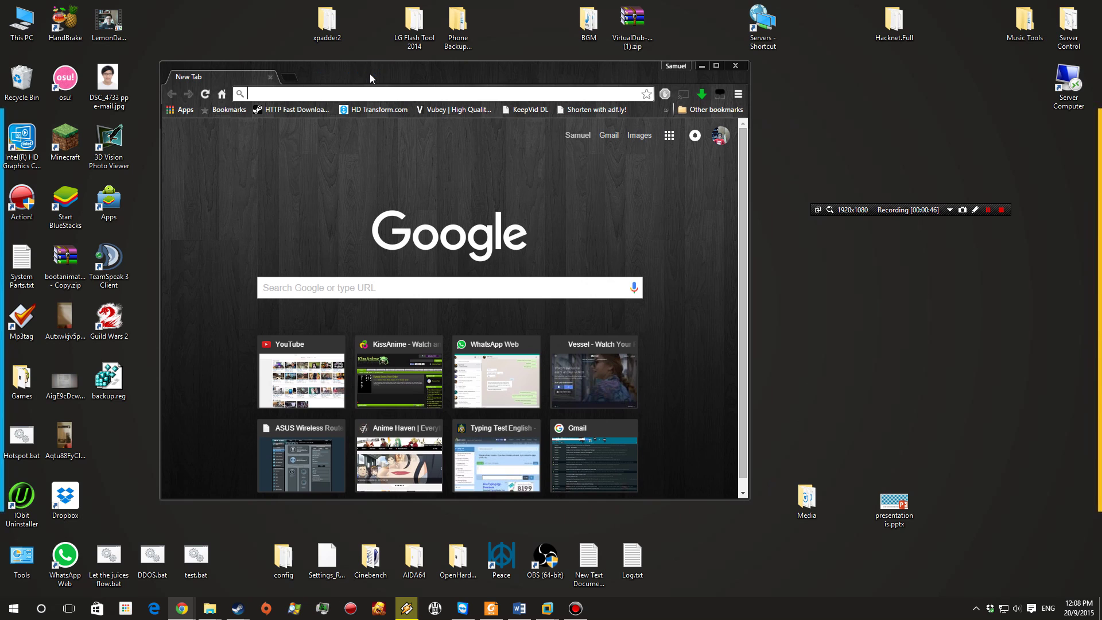
double_click(370, 73)
Search for 'spacedesk' and open the spacedesk.ph homepage from the results
text(space)
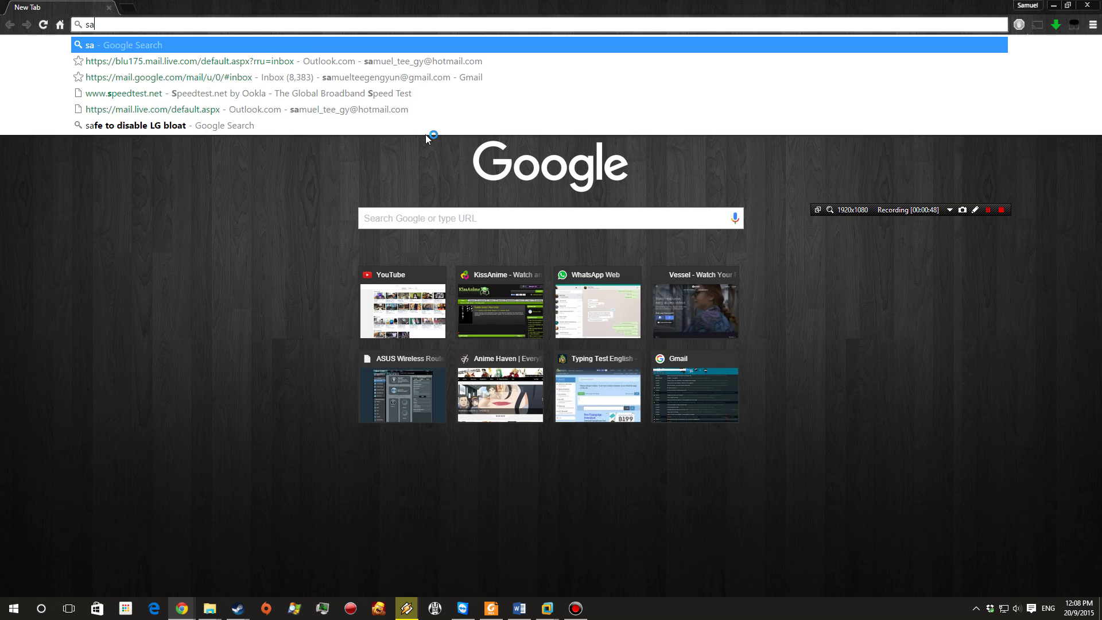
text(desk\)
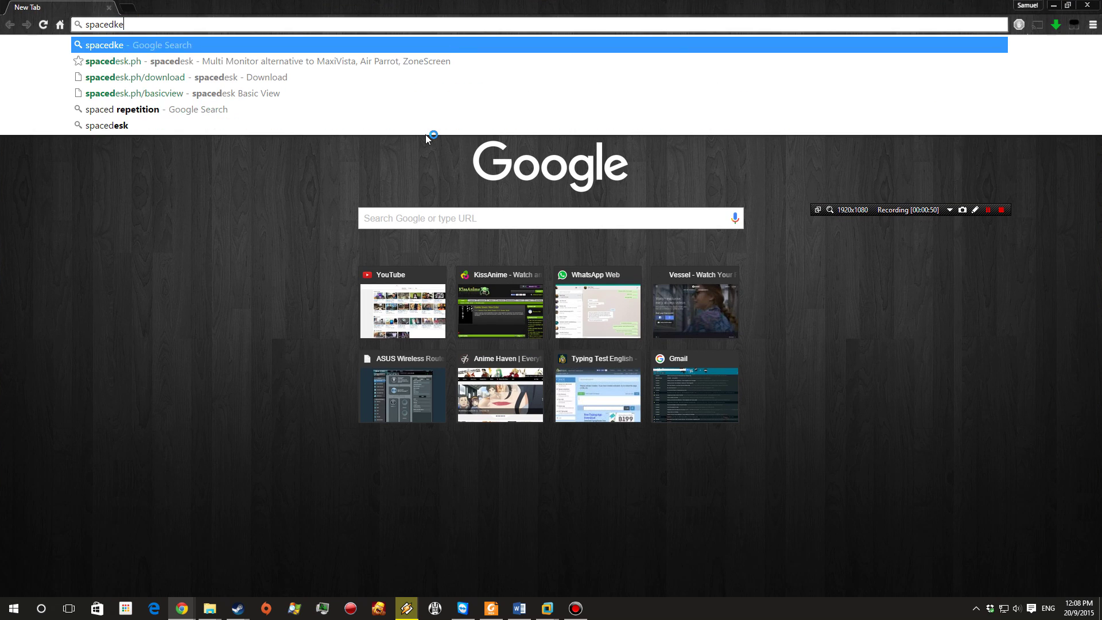
key(BackSpace)
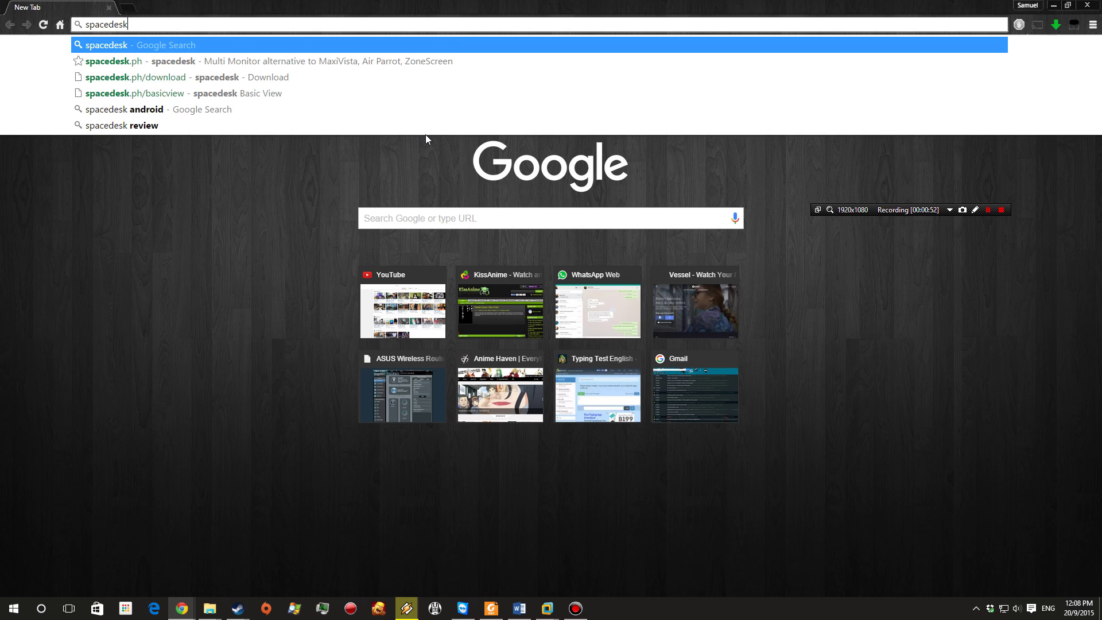
key(Return)
click(330, 155)
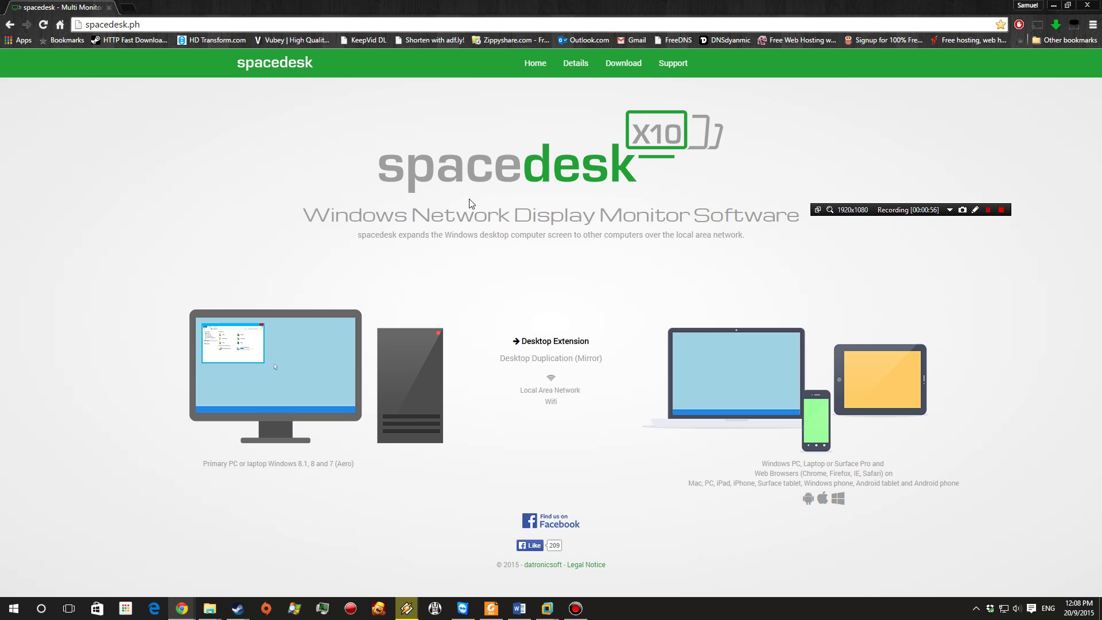
Go to the spacedesk Download page
click(618, 65)
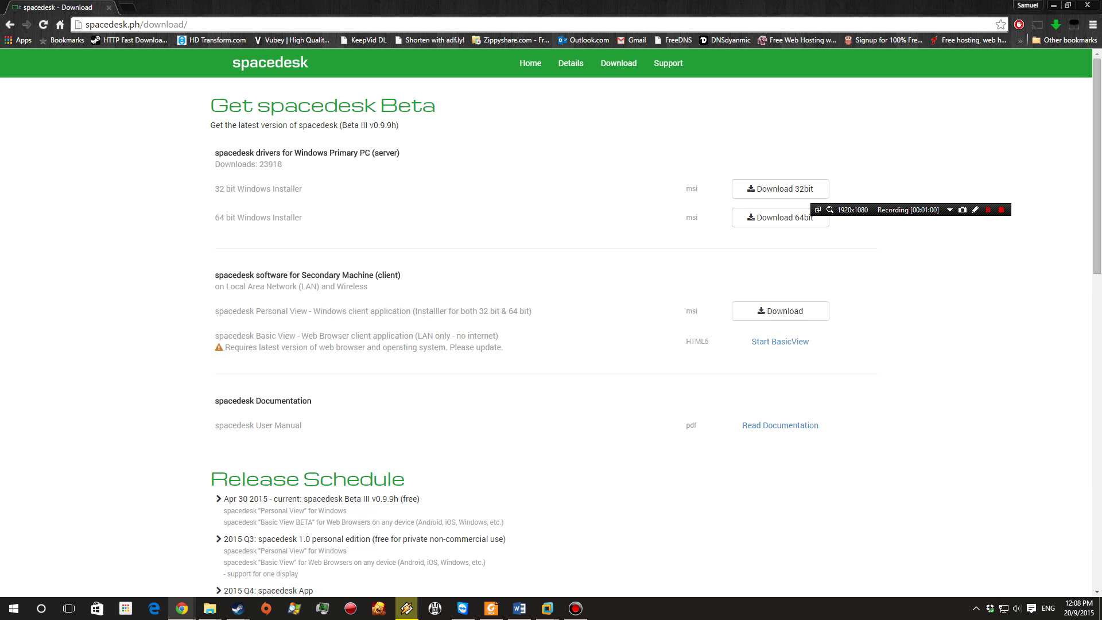
drag(216, 152, 301, 153)
click(301, 152)
Download the 64-bit driver installer with IDM's download type set to Open file
click(775, 219)
click(569, 258)
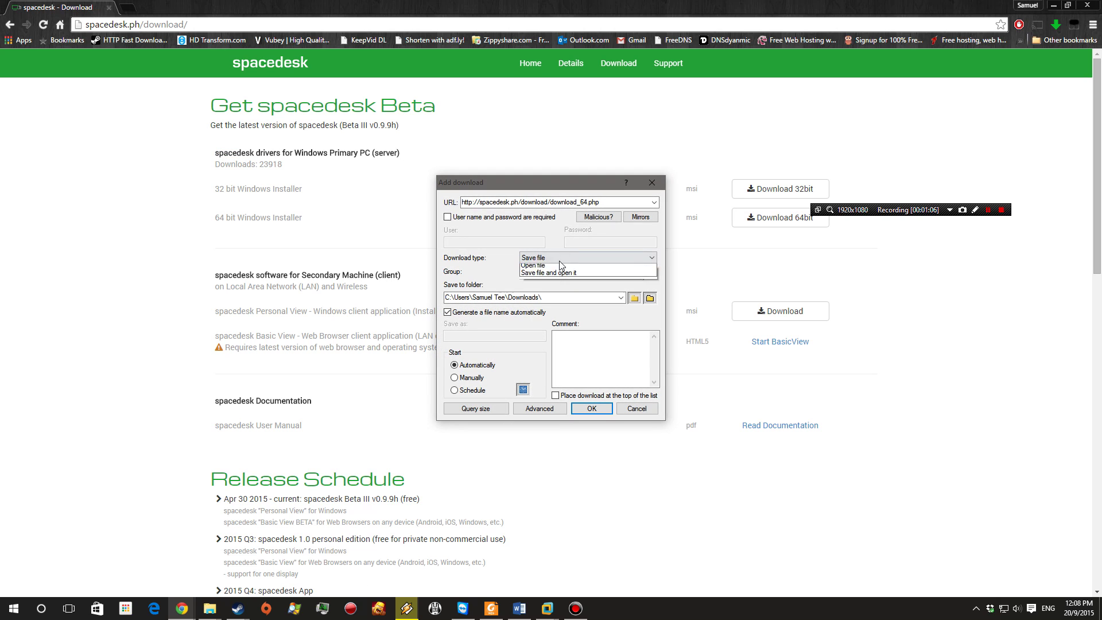
click(551, 287)
click(586, 257)
click(551, 279)
click(592, 408)
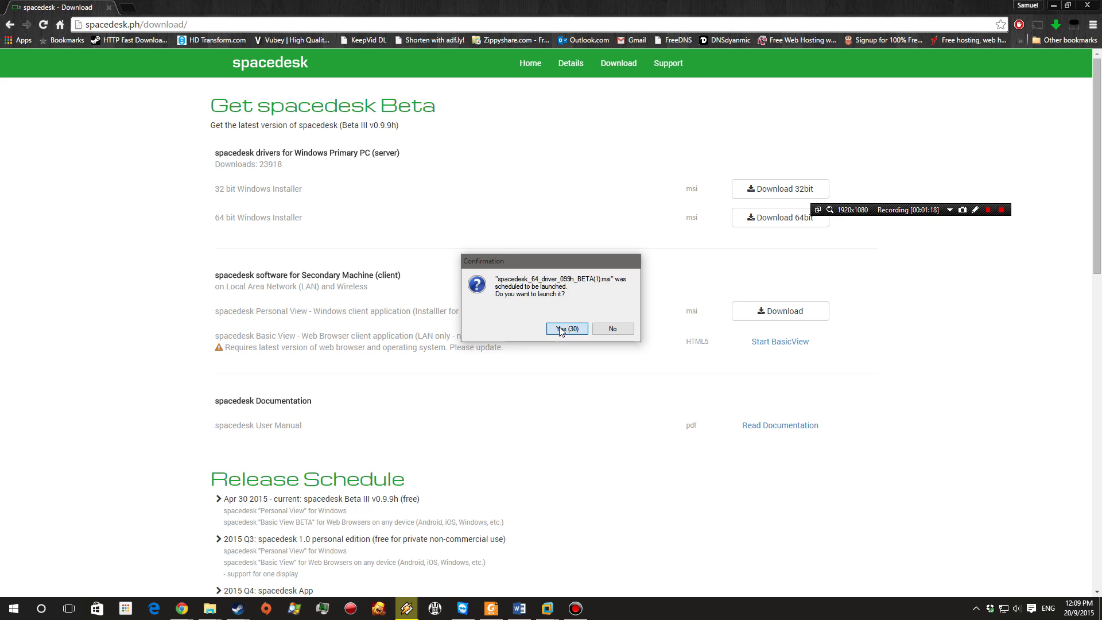
Run spacedesk Setup, accept the license, keep the default folder and firewall exception, then restart
click(562, 333)
click(608, 391)
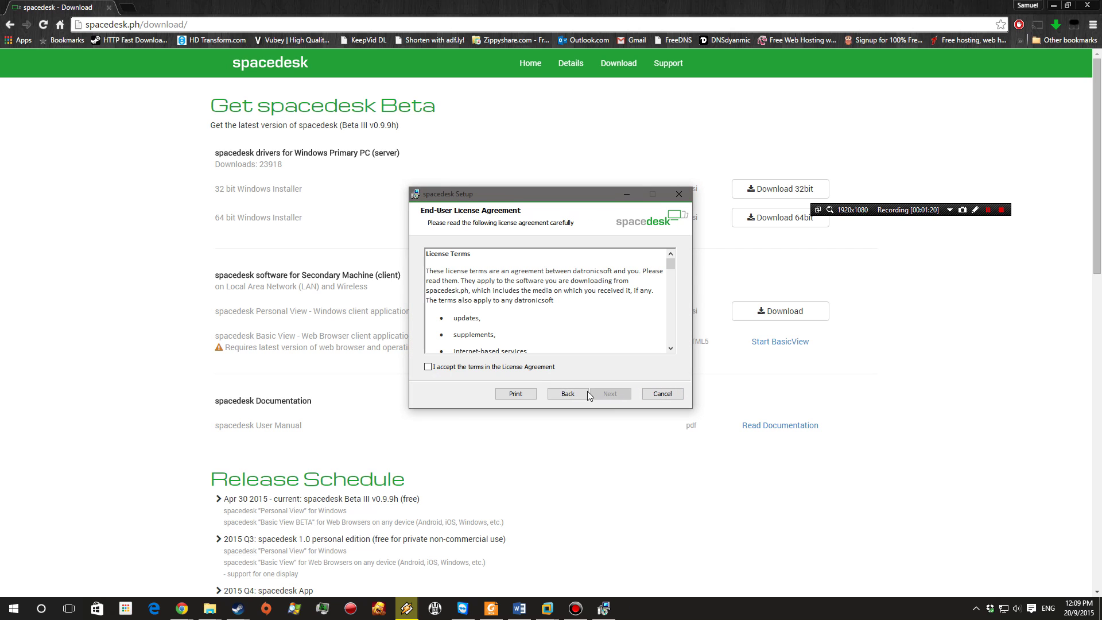
click(556, 364)
click(604, 393)
click(605, 393)
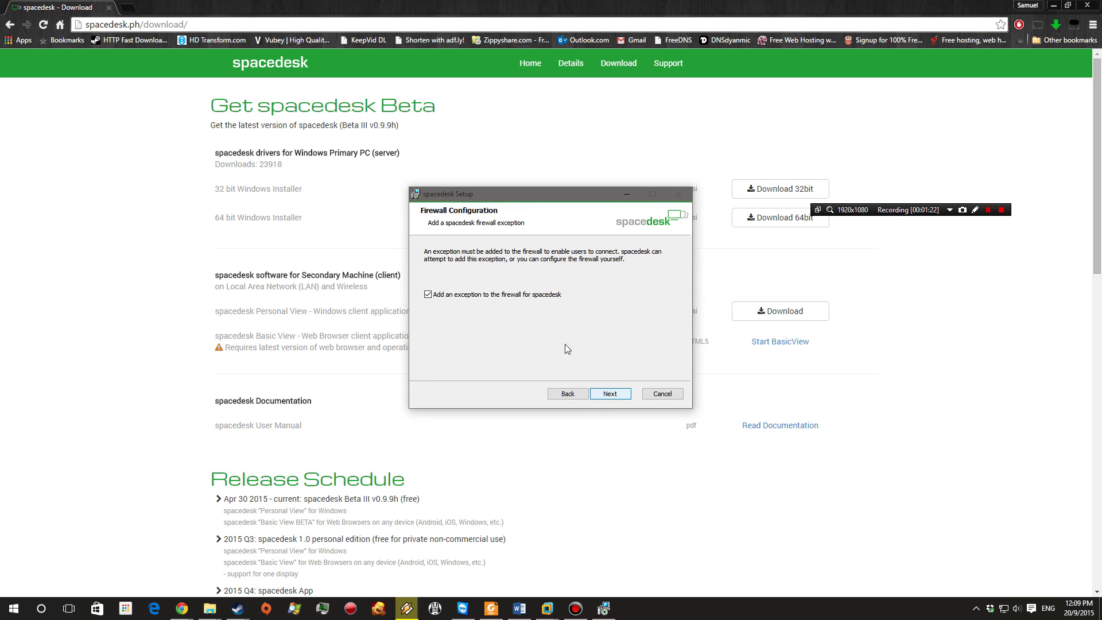
click(610, 394)
click(604, 393)
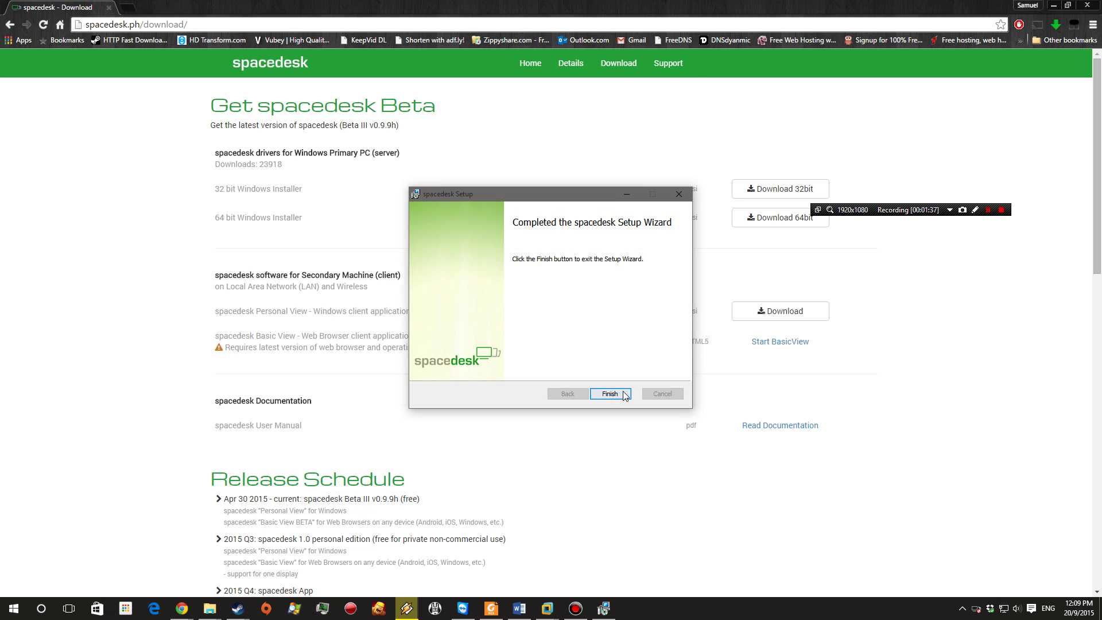
click(610, 393)
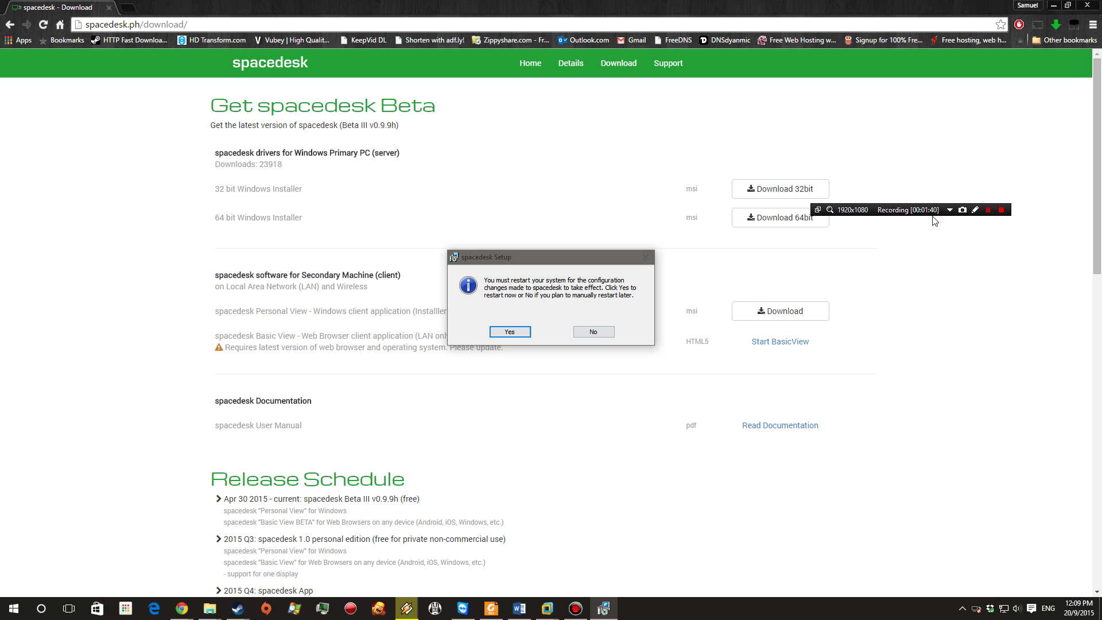
click(1002, 209)
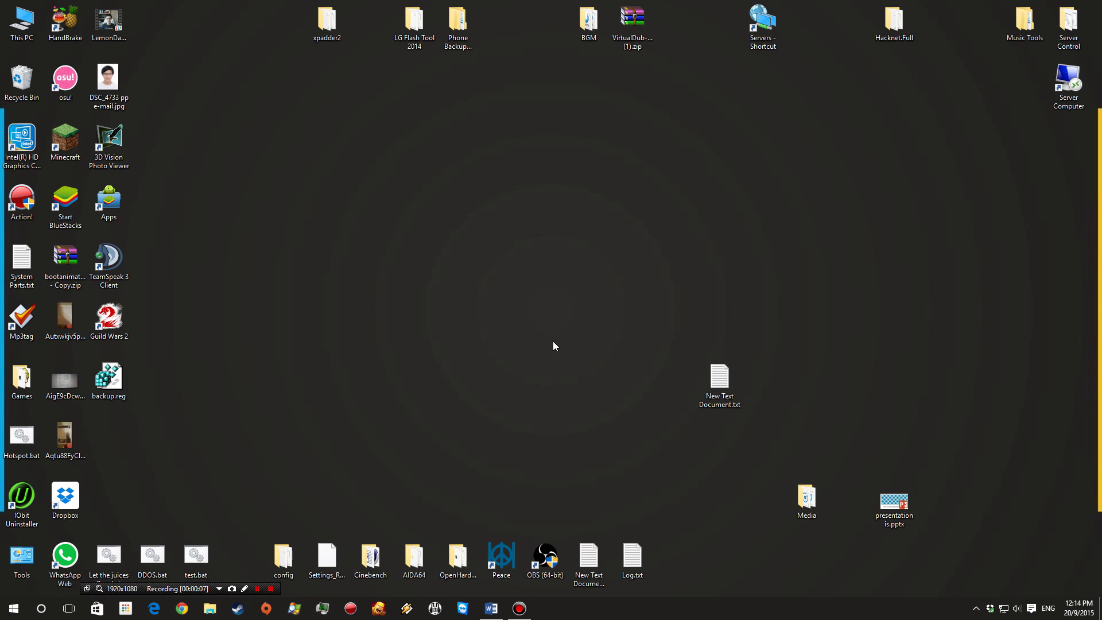
Check the hidden tray's spacedesk icon status card, which shows 0 virtual displays
click(976, 609)
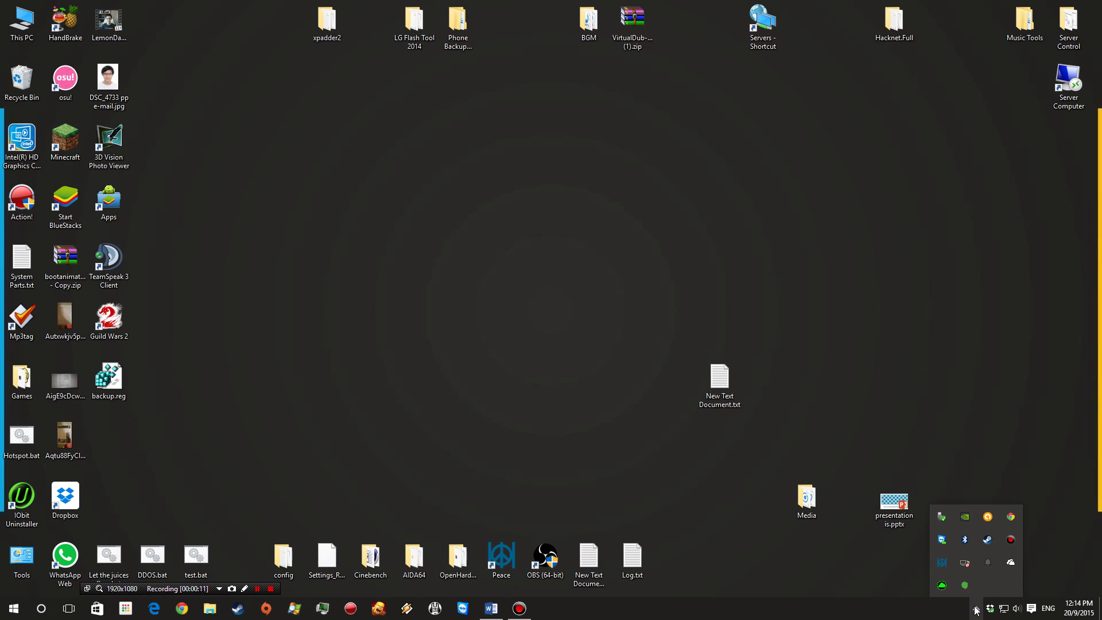
mouse_move(966, 566)
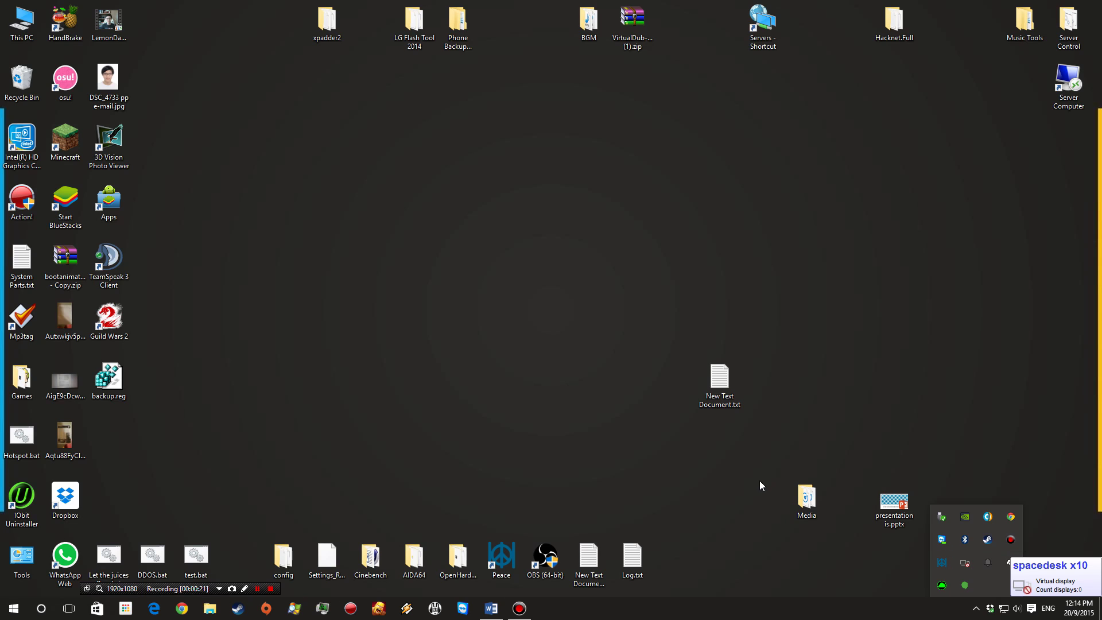
click(722, 493)
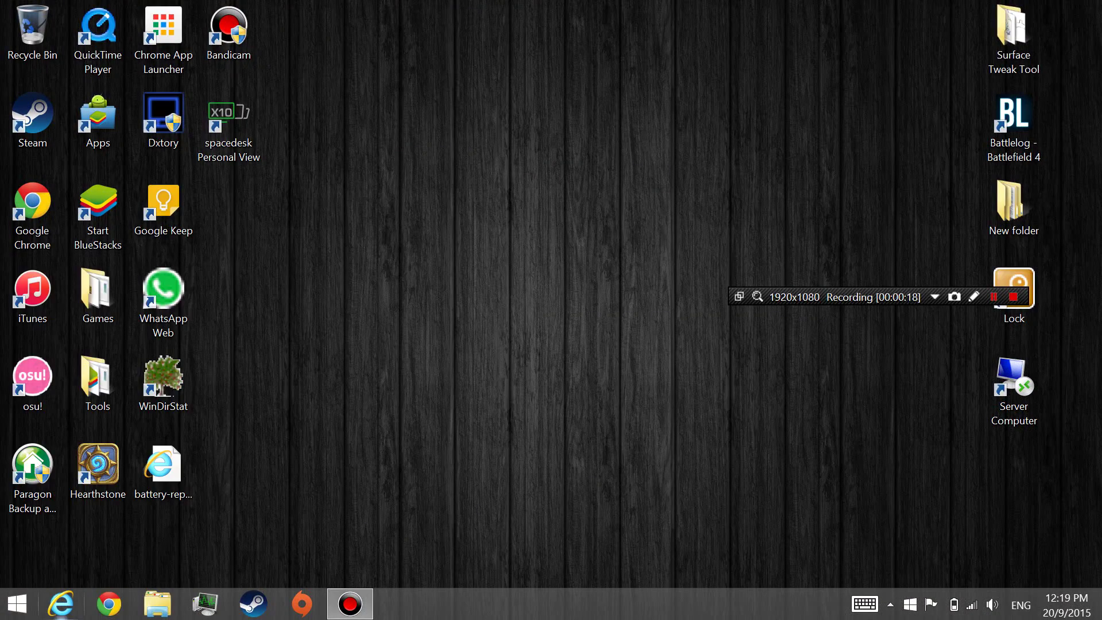
On the laptop, open spacedesk.ph in maximized Chrome and scroll Download to the Secondary Machine section
click(111, 614)
text(s)
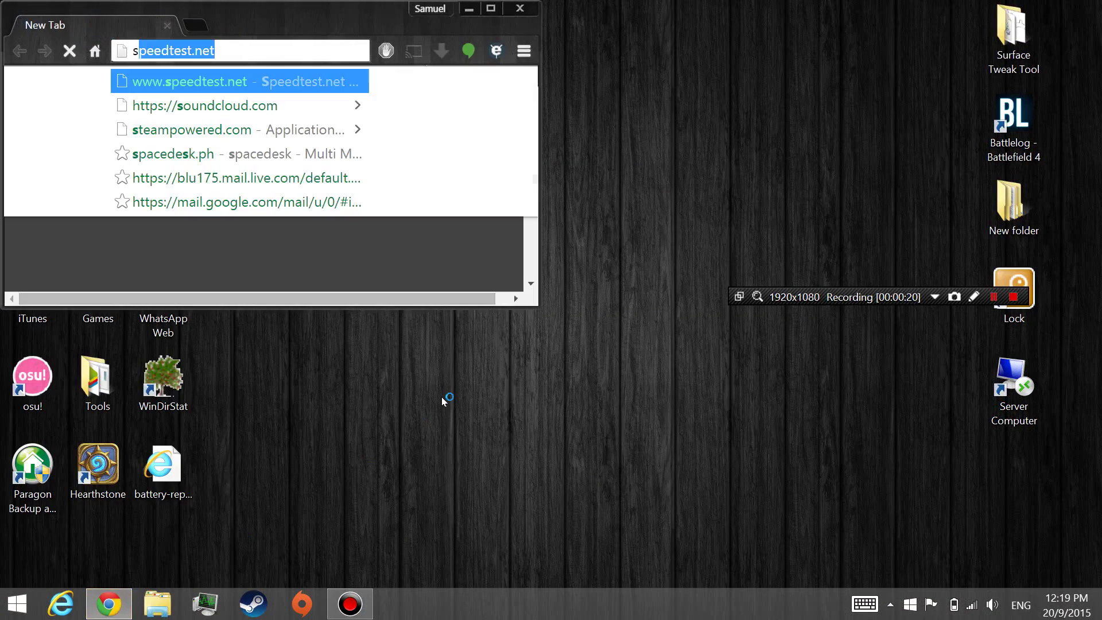
text(o)
key(BackSpace)
text(pa)
key(Return)
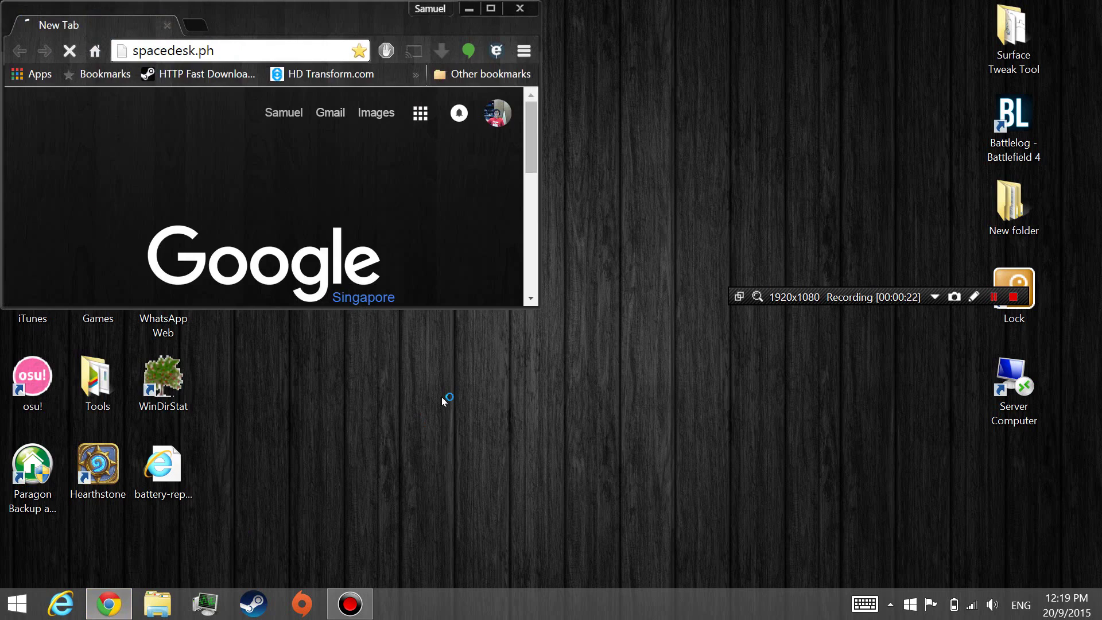
click(490, 8)
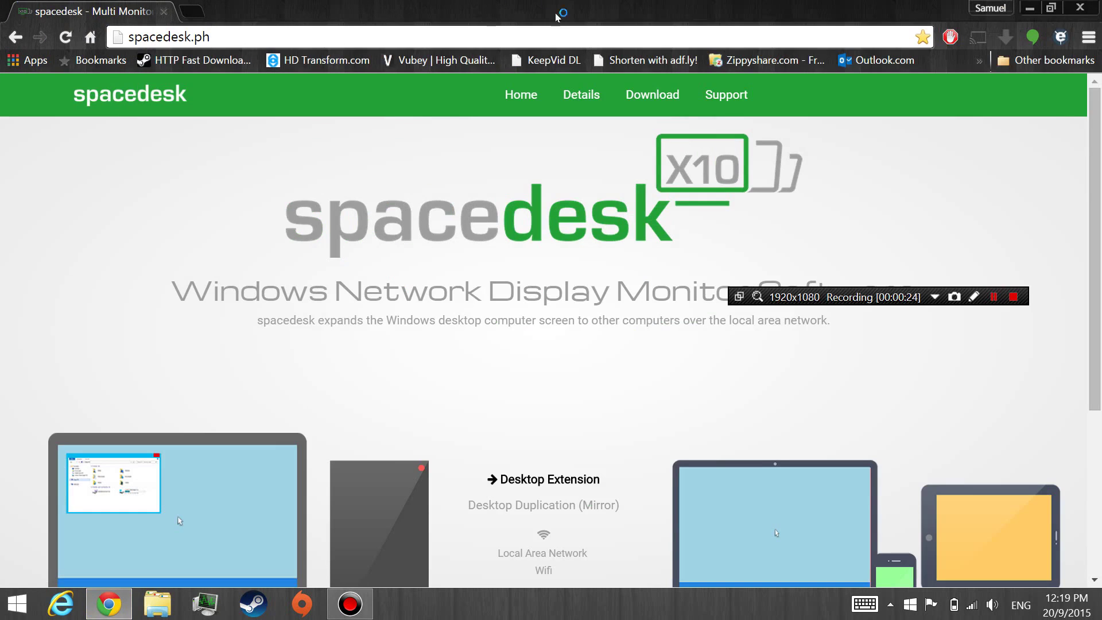
click(629, 94)
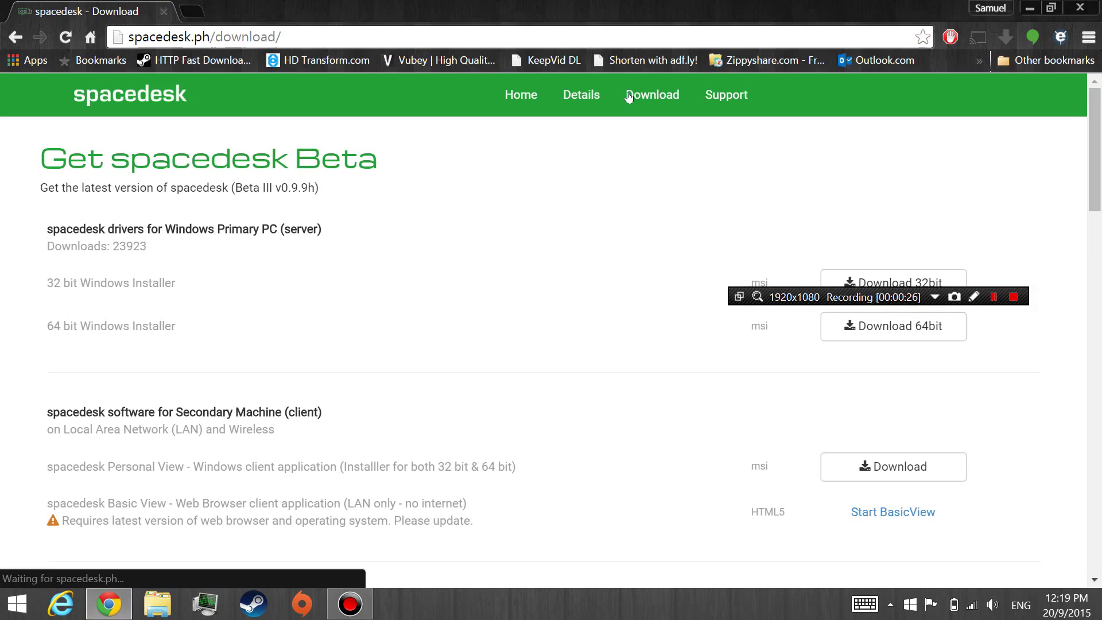
scroll(597, 287, down, 2)
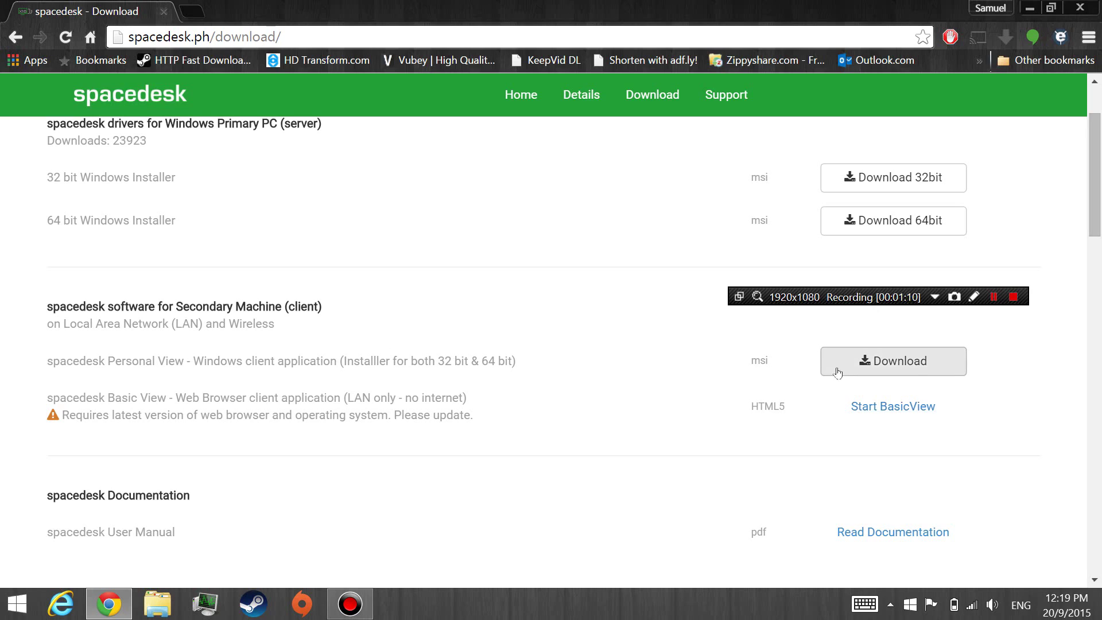
Open spacedesk Basic View and find the Ethernet IPv4 address 192.168.1.166 in Network Connection Details
click(864, 408)
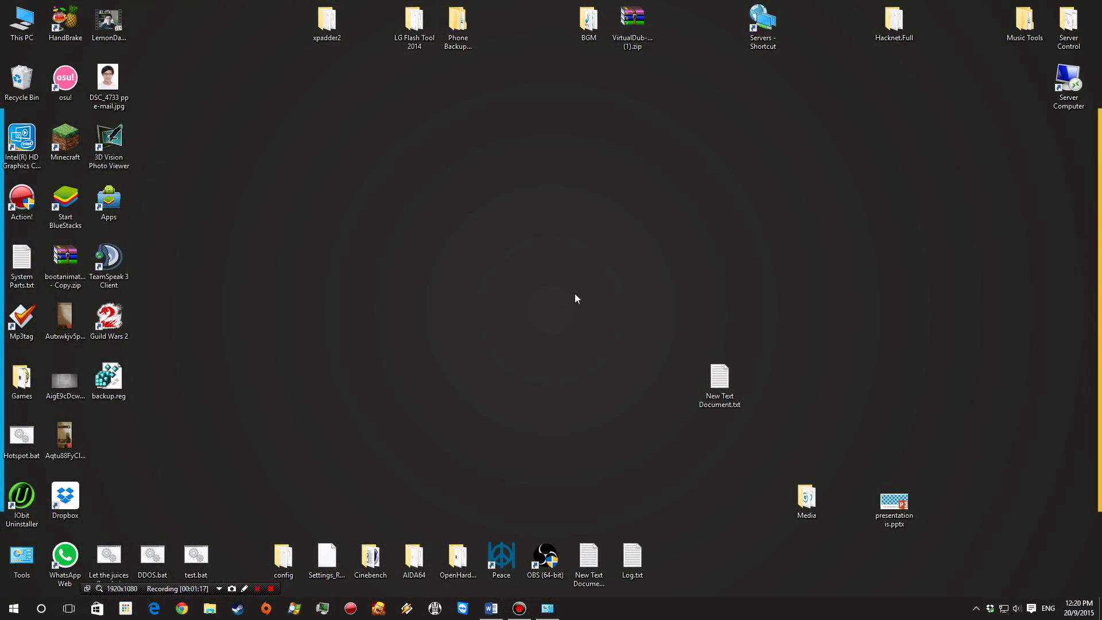
right_click(1006, 615)
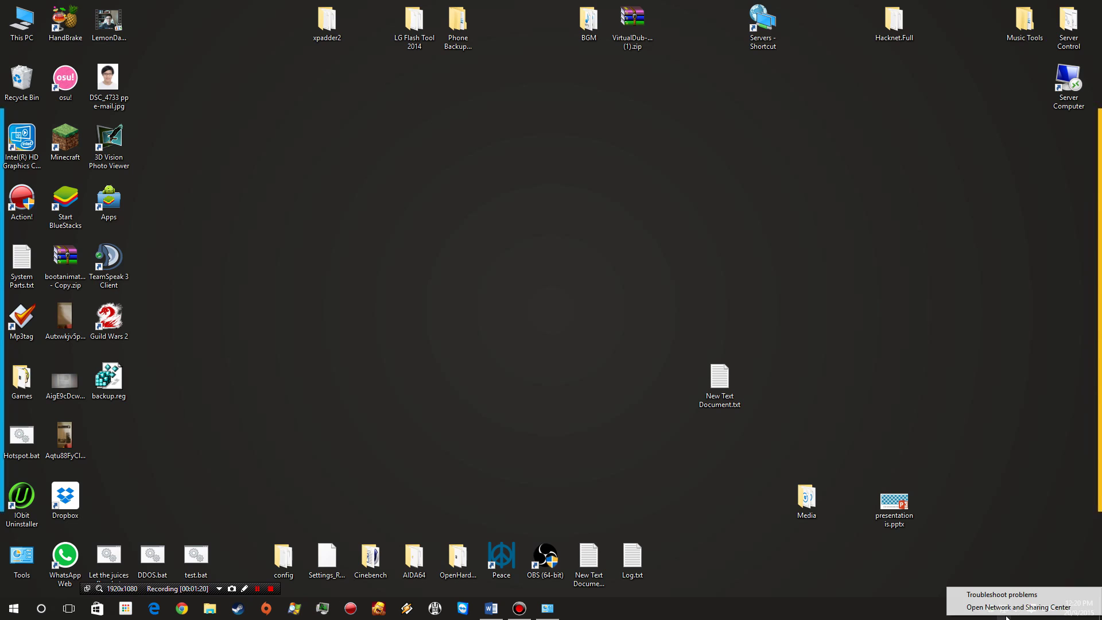
click(1007, 608)
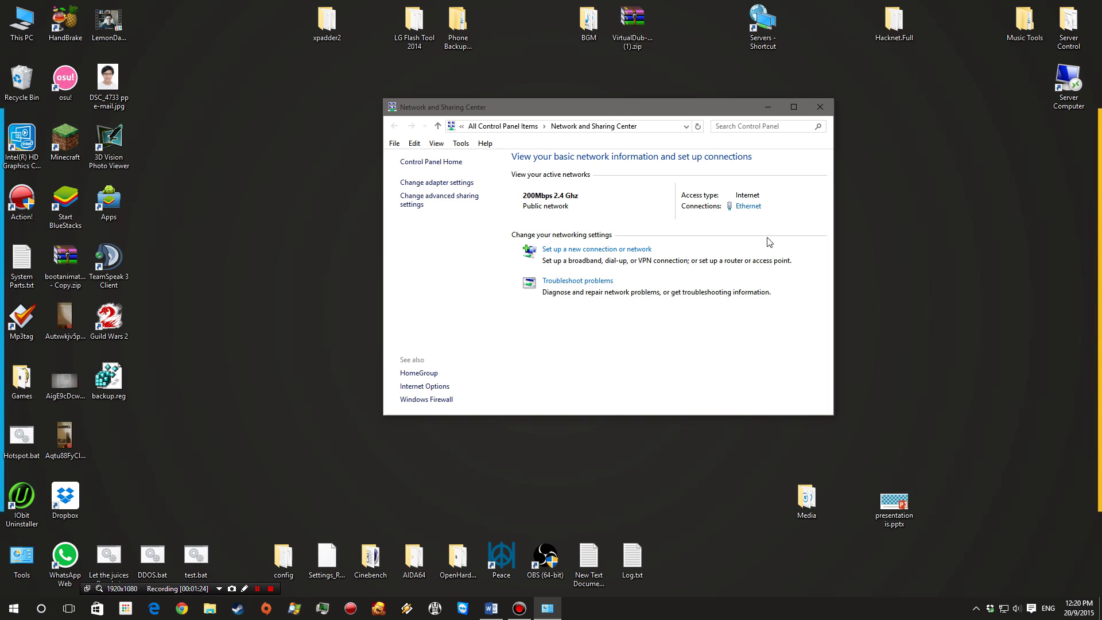
click(748, 207)
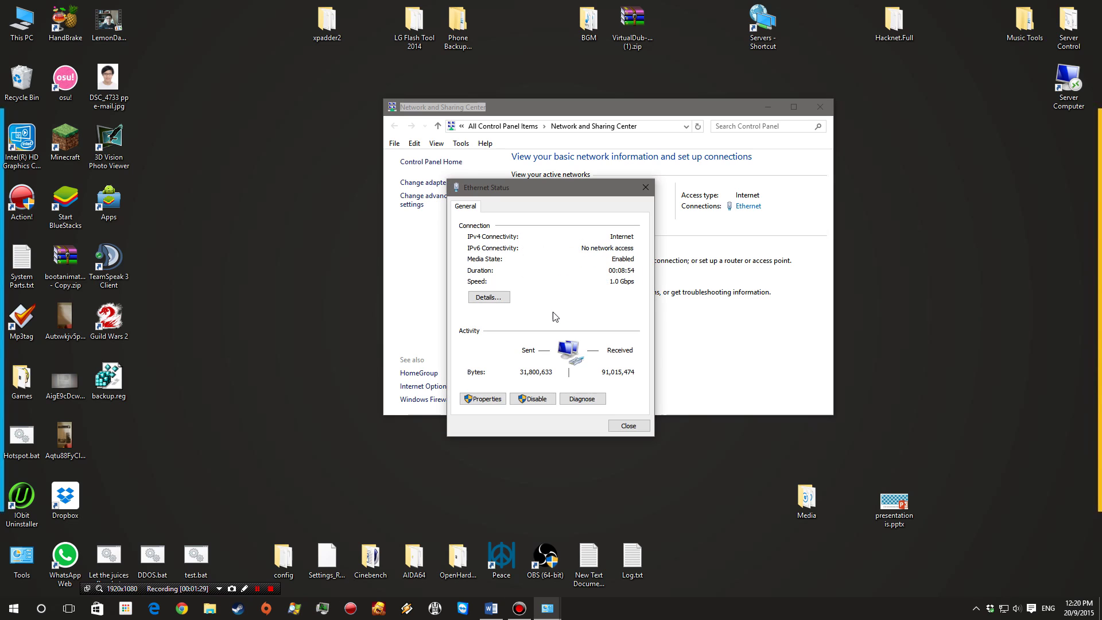
click(502, 297)
click(506, 290)
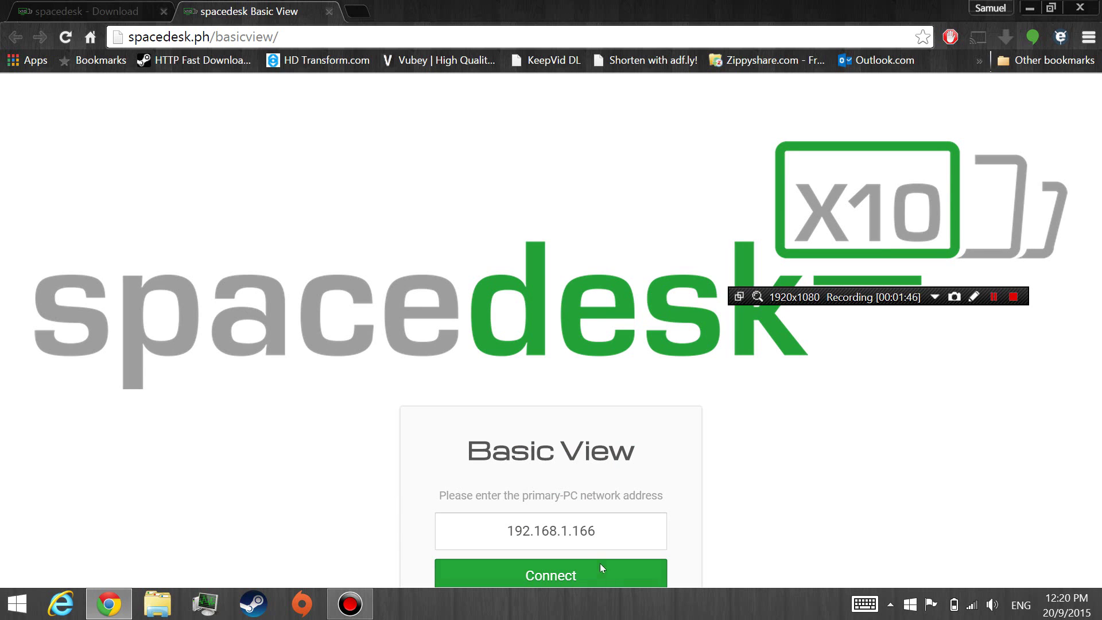
Connect spacedesk Basic View to 192.168.1.166
click(615, 577)
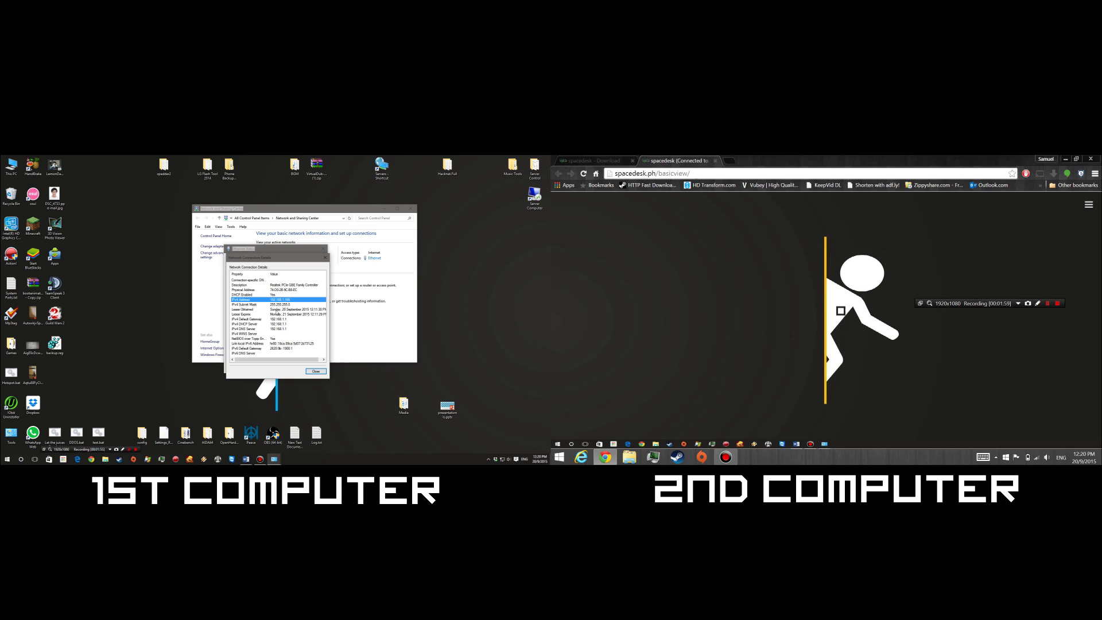
Make the spacedesk Basic View full screen and drag Network Connection Details onto the extended display
key(F11)
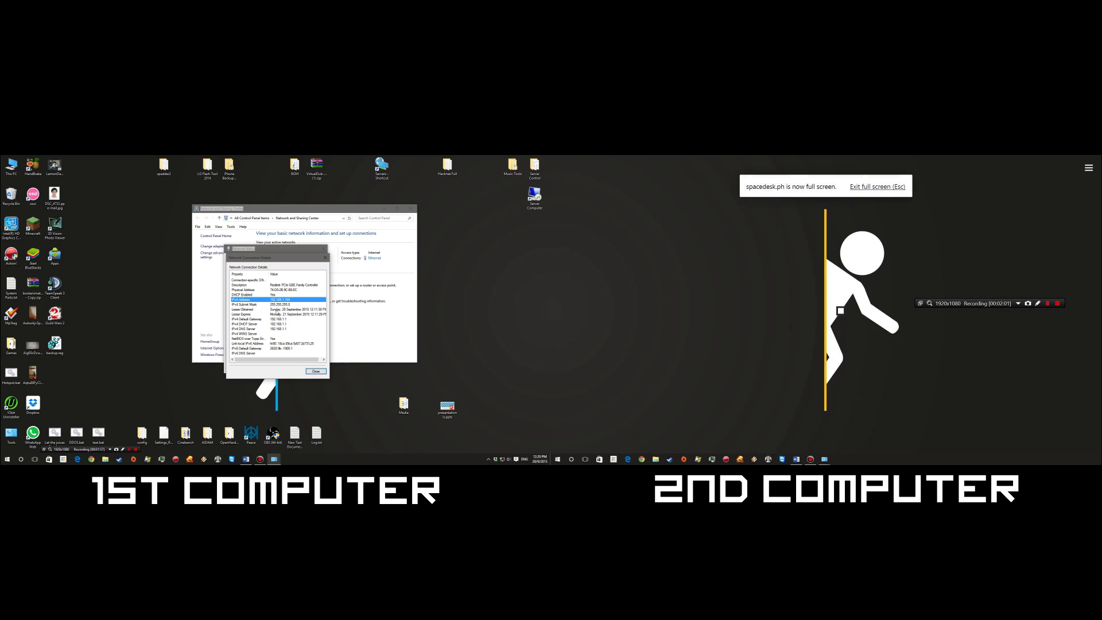
key(F11)
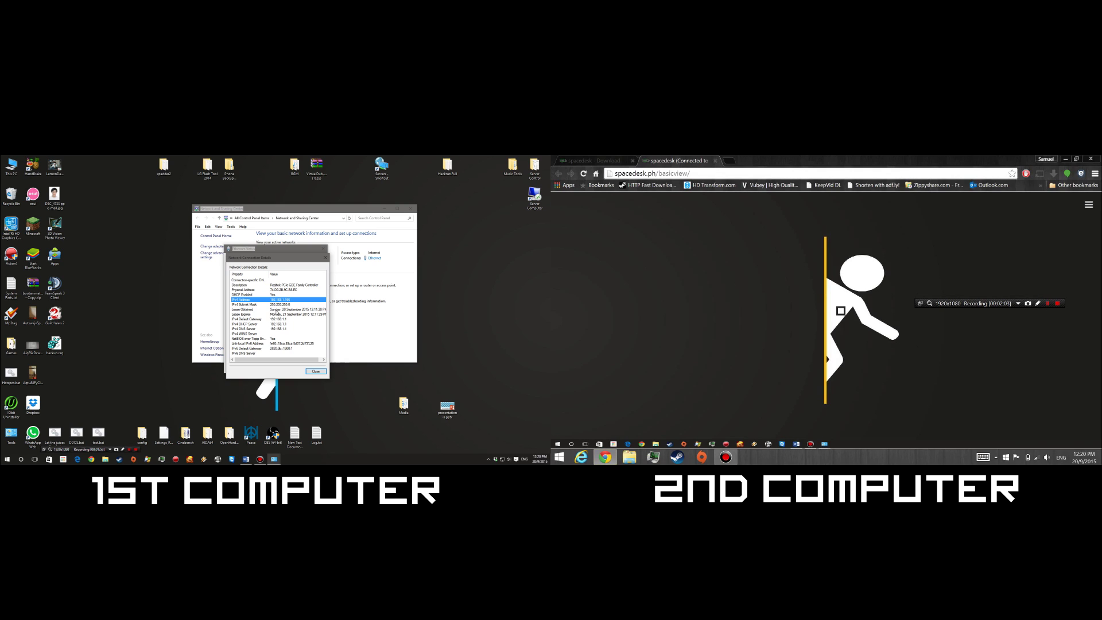
key(F11)
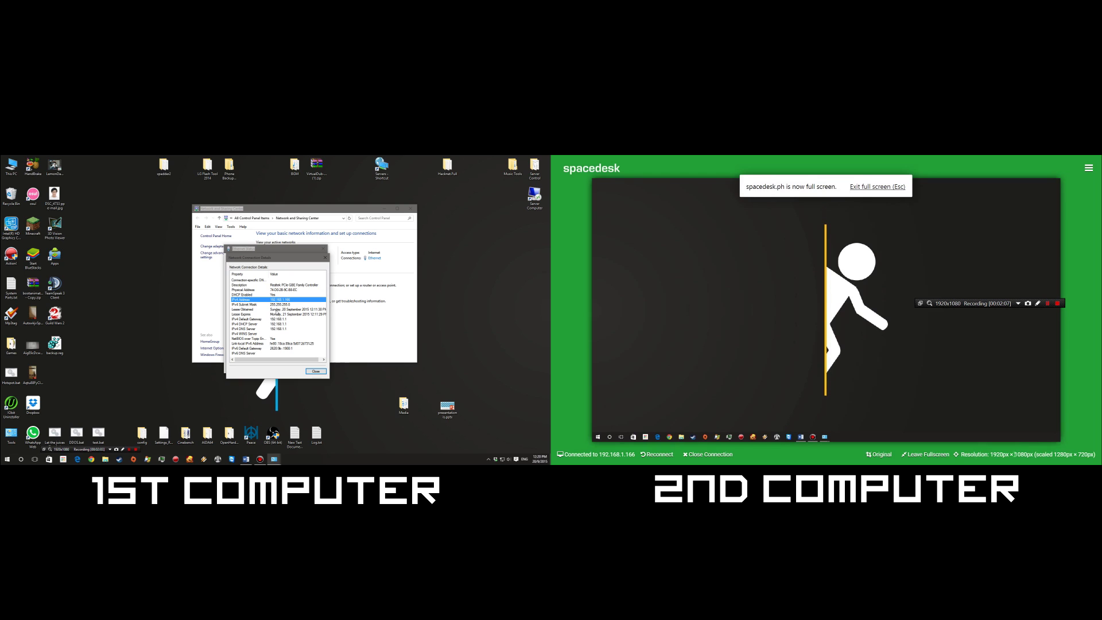
key(Escape)
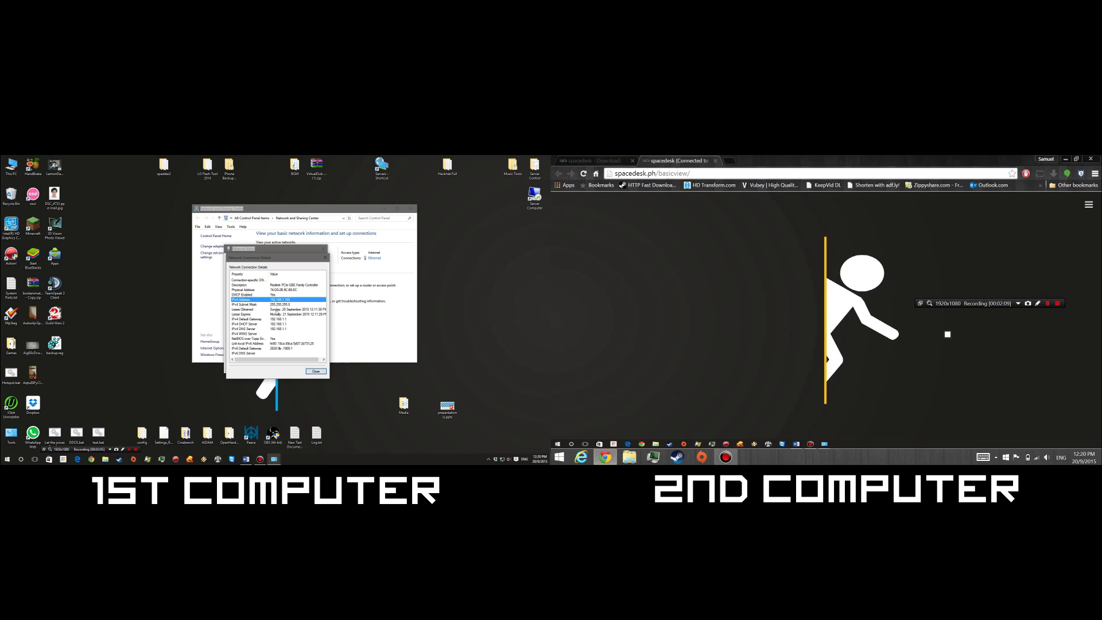
click(948, 334)
key(Escape)
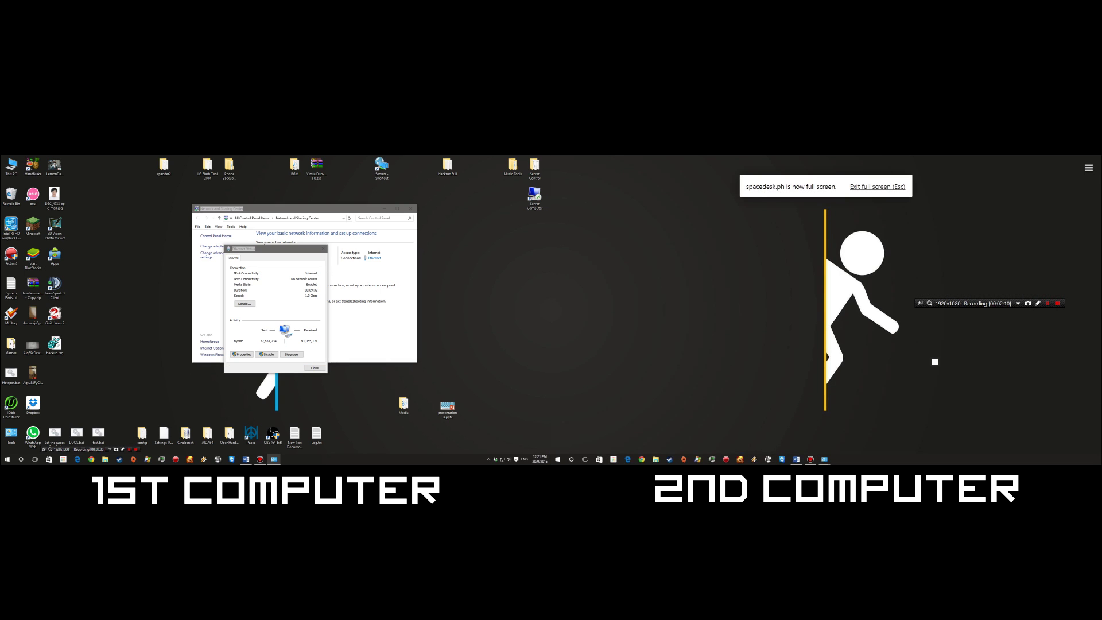
drag(553, 256, 390, 228)
In Display settings, drag display 1 left of display 2, close unapplied, and exit full screen
right_click(461, 305)
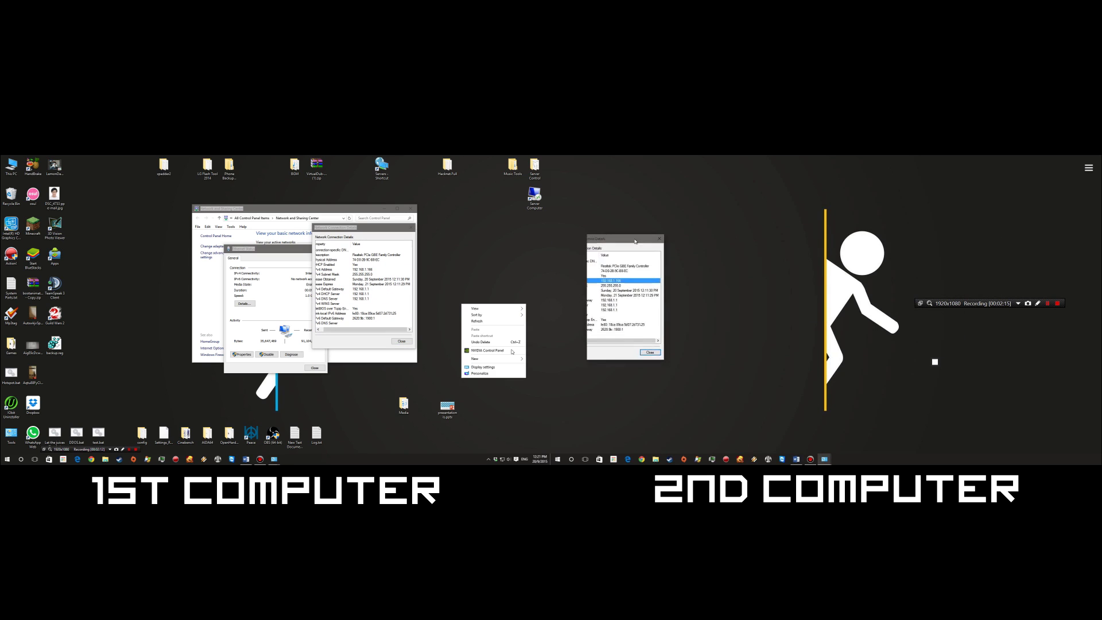
click(481, 373)
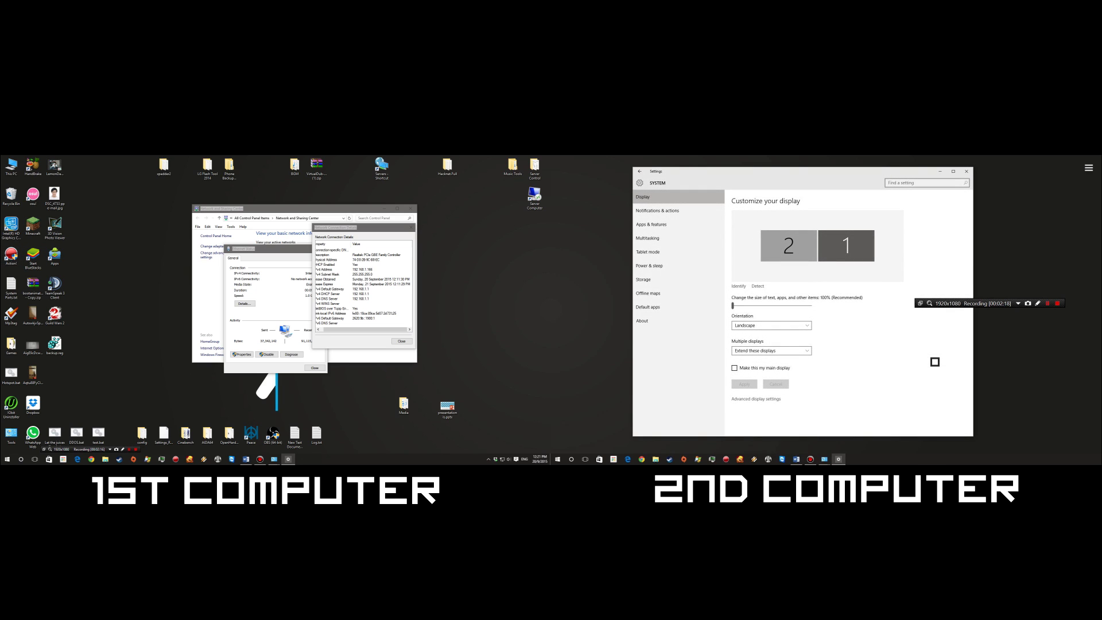
click(843, 256)
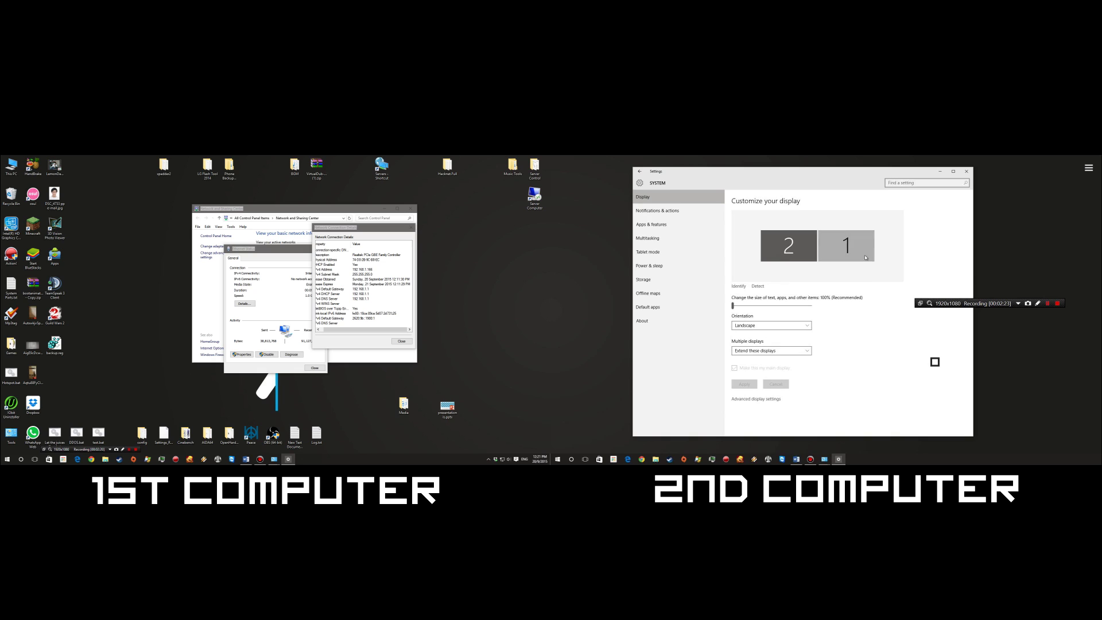
drag(843, 256, 753, 255)
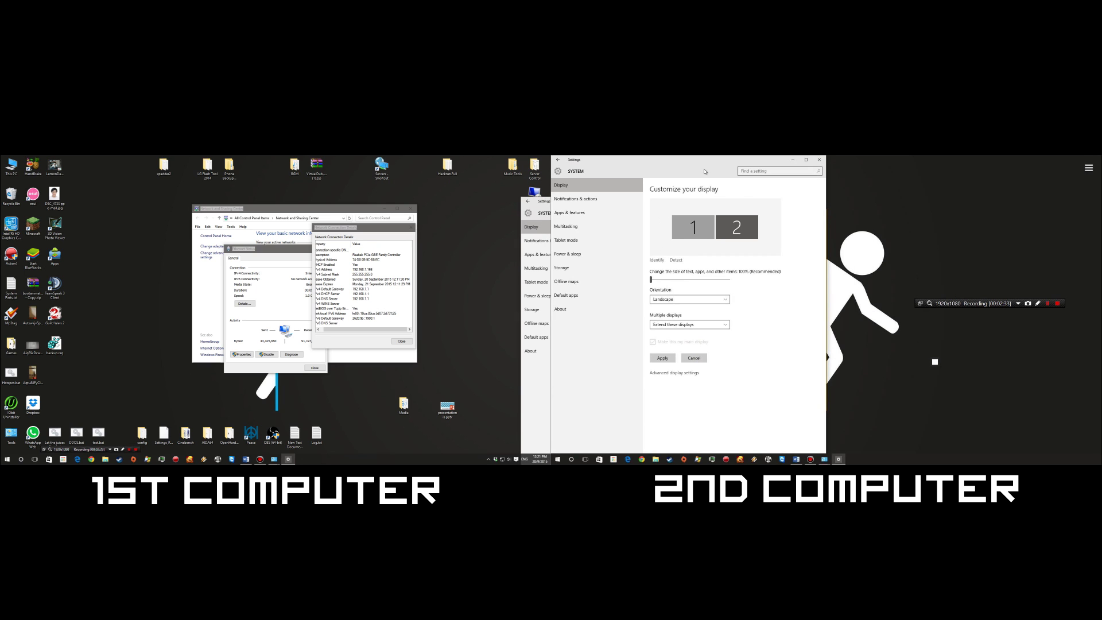
click(855, 202)
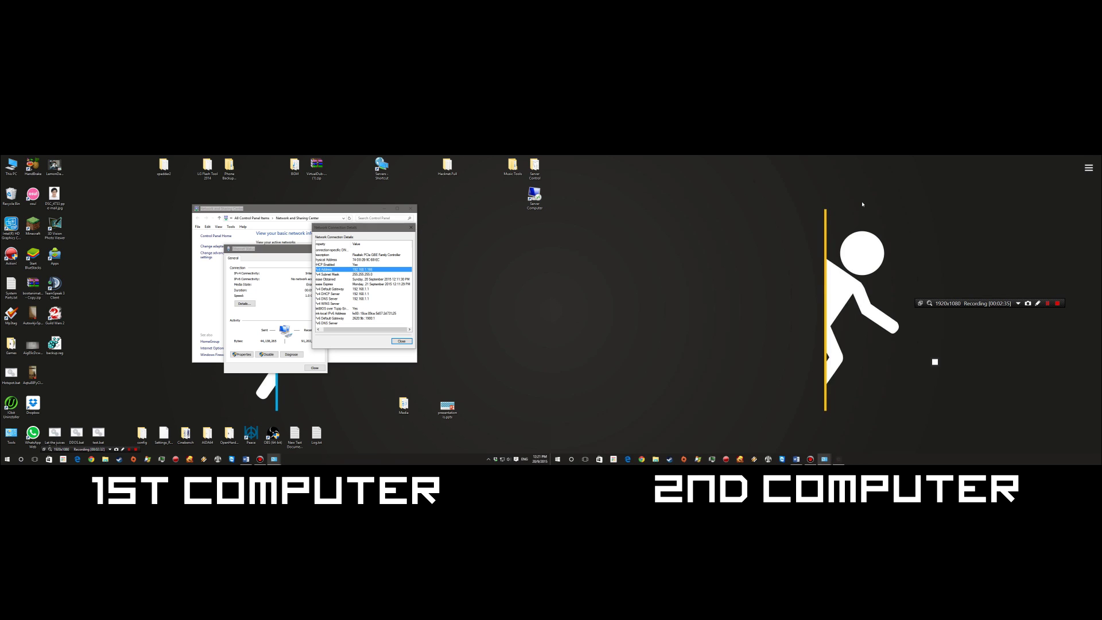
key(F11)
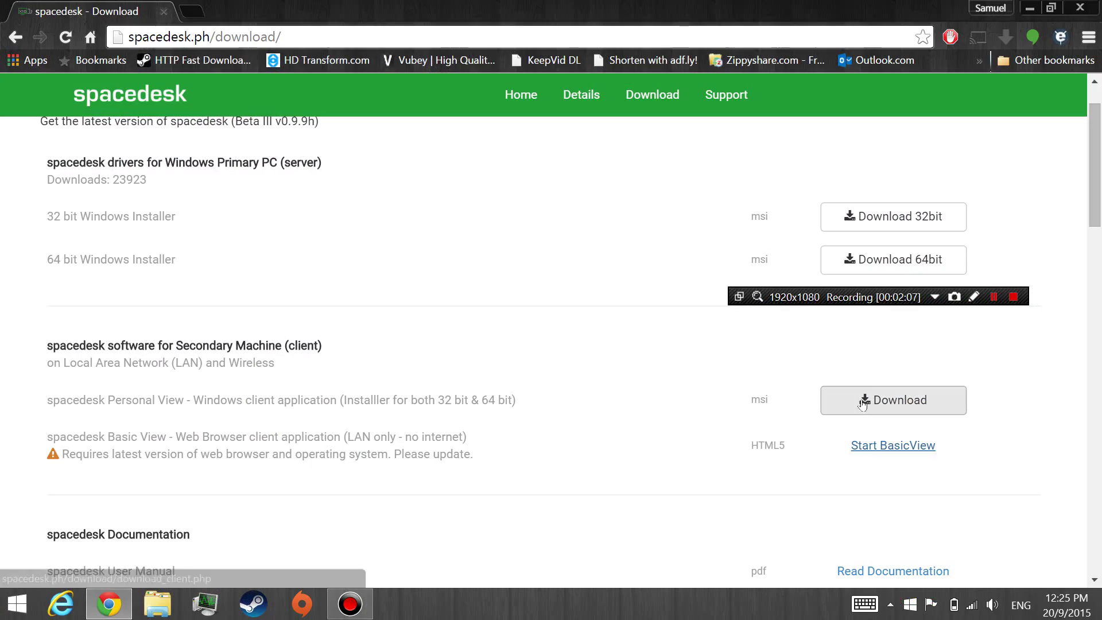
Minimize Chrome and launch spacedesk Personal View from its desktop shortcut
click(1030, 8)
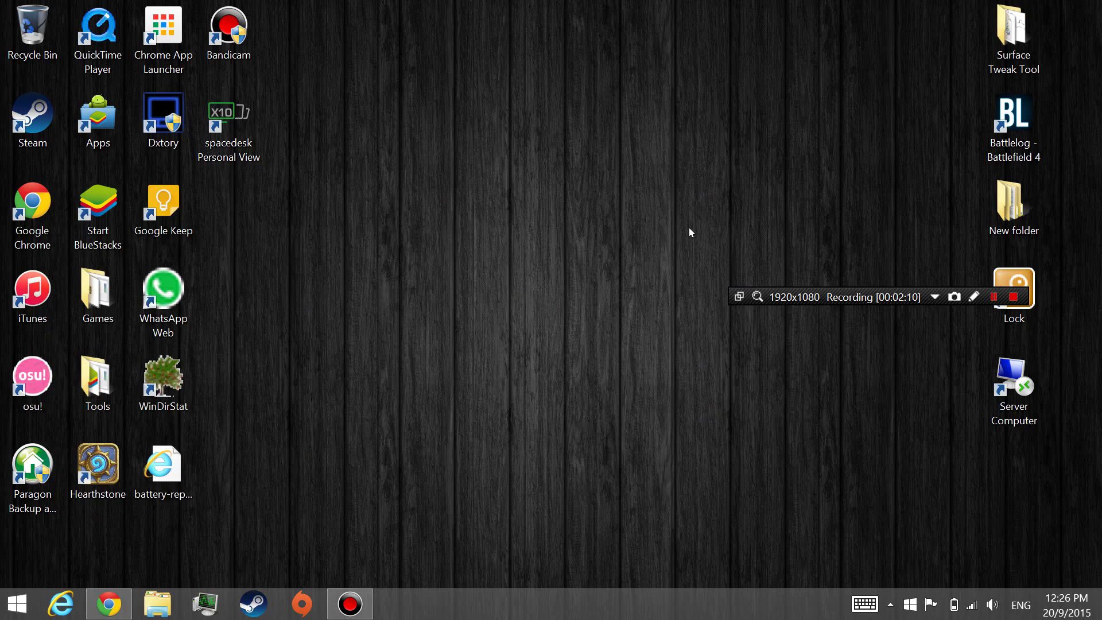
click(211, 157)
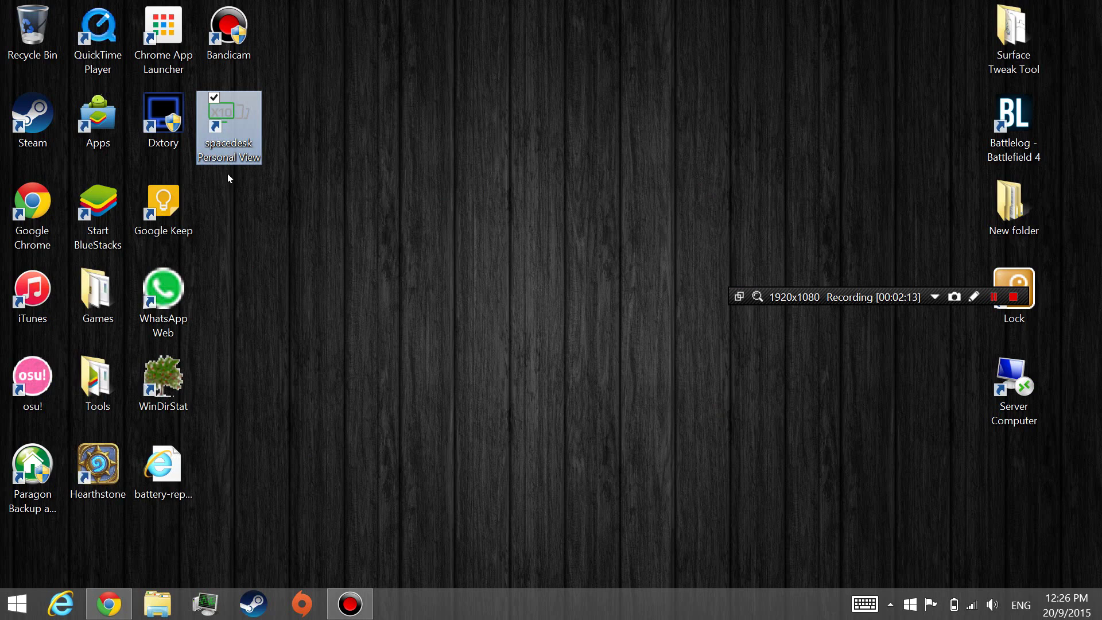
click(232, 187)
click(229, 157)
double_click(229, 156)
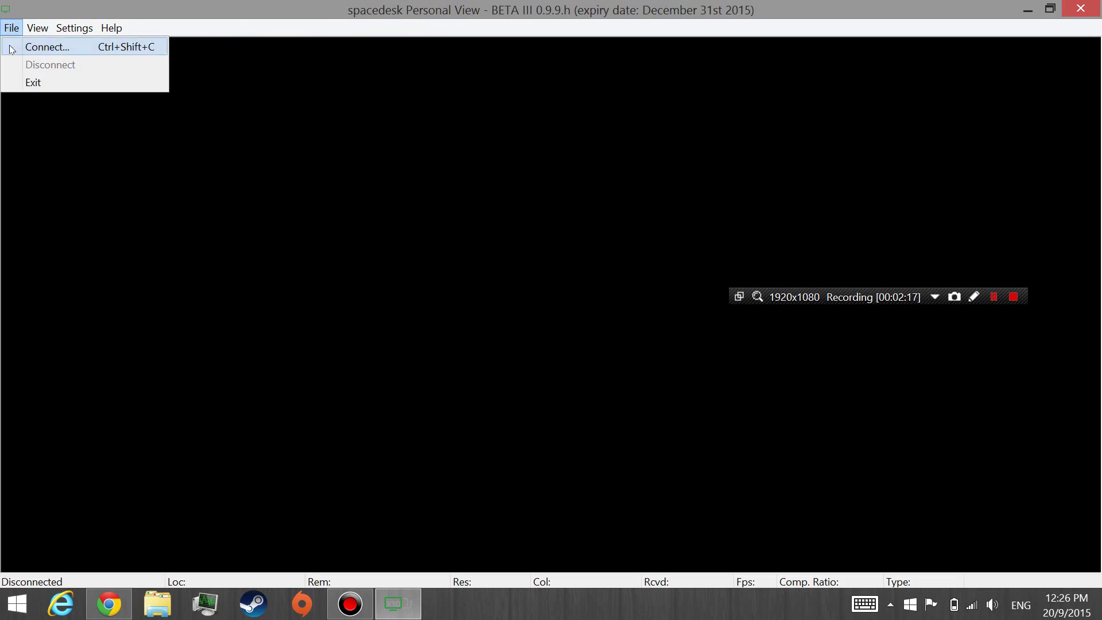
Connect Personal View to the found primary PC at 192.168.1.166
click(13, 44)
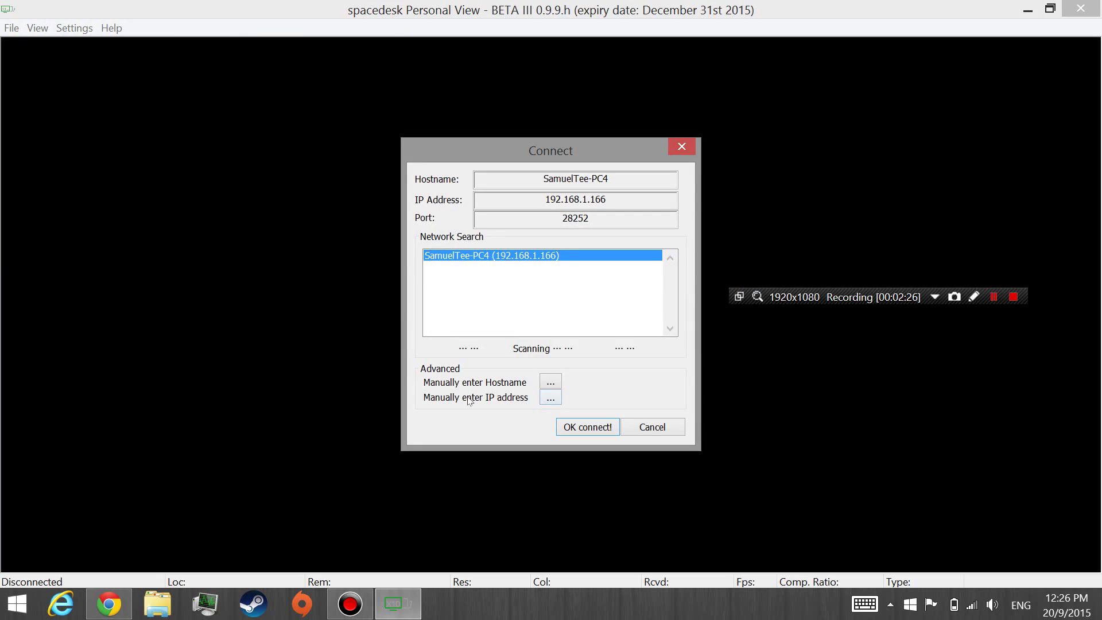
click(551, 397)
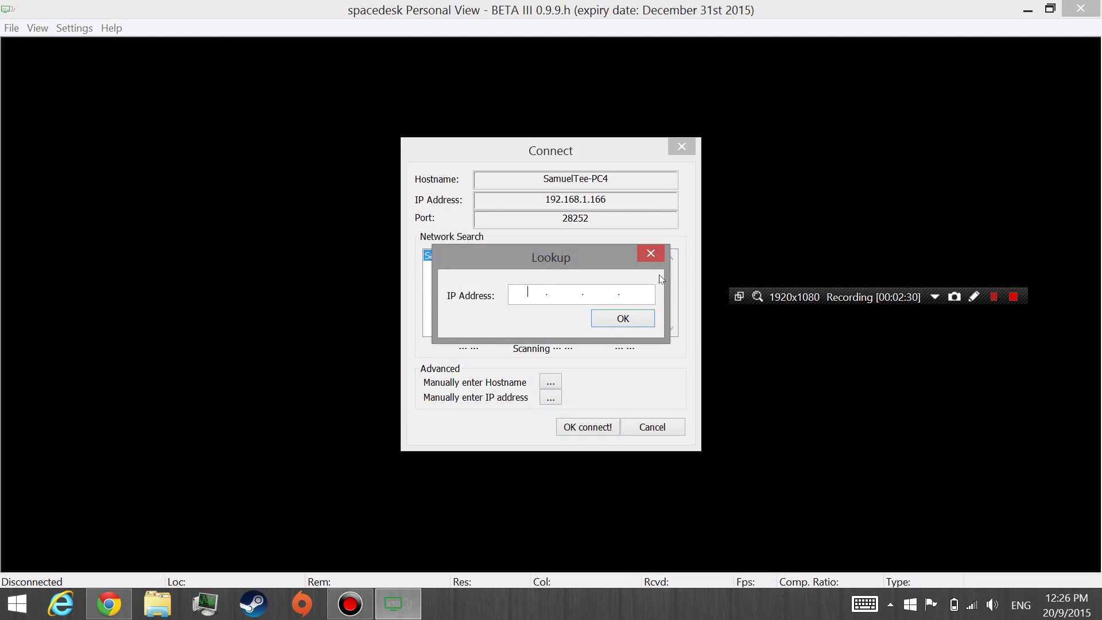
click(651, 253)
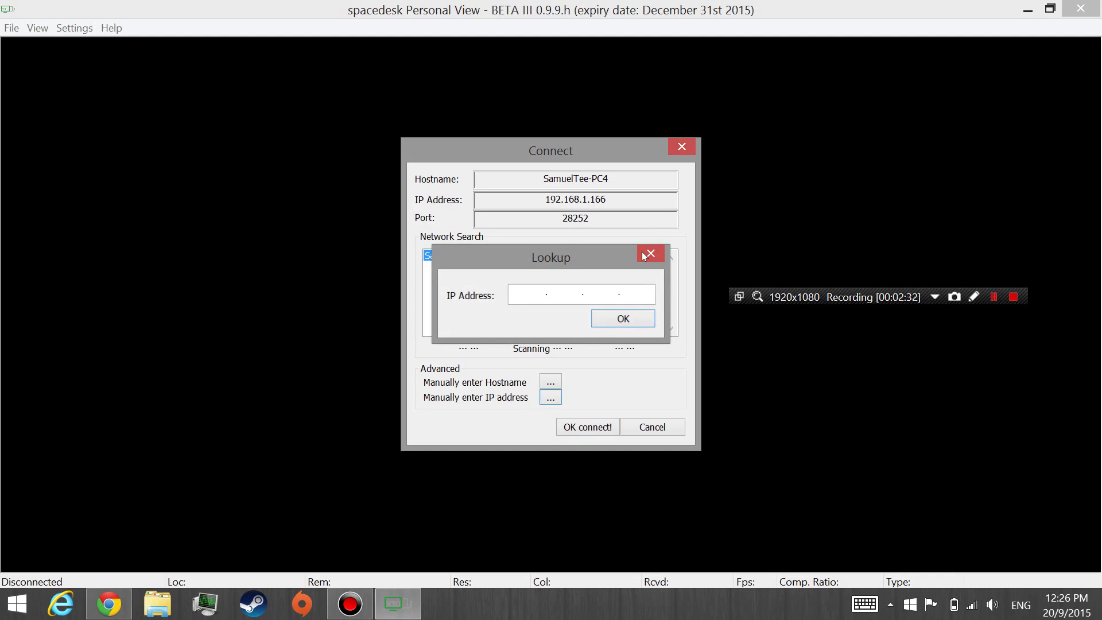
click(611, 423)
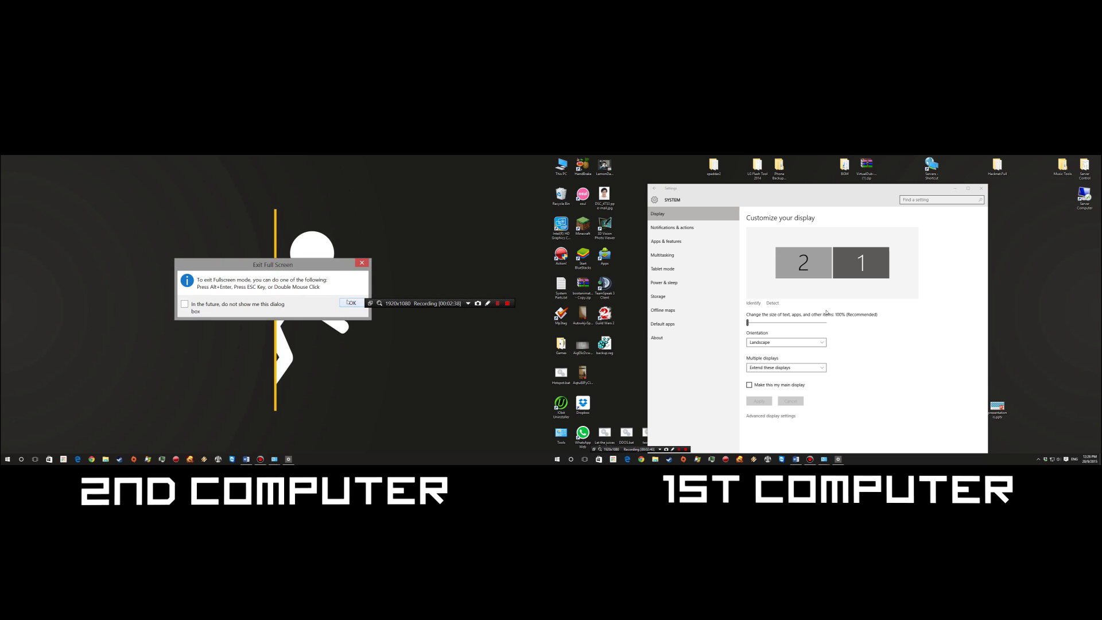
Dismiss the Exit Full Screen notice and bring the Settings window into view
click(348, 302)
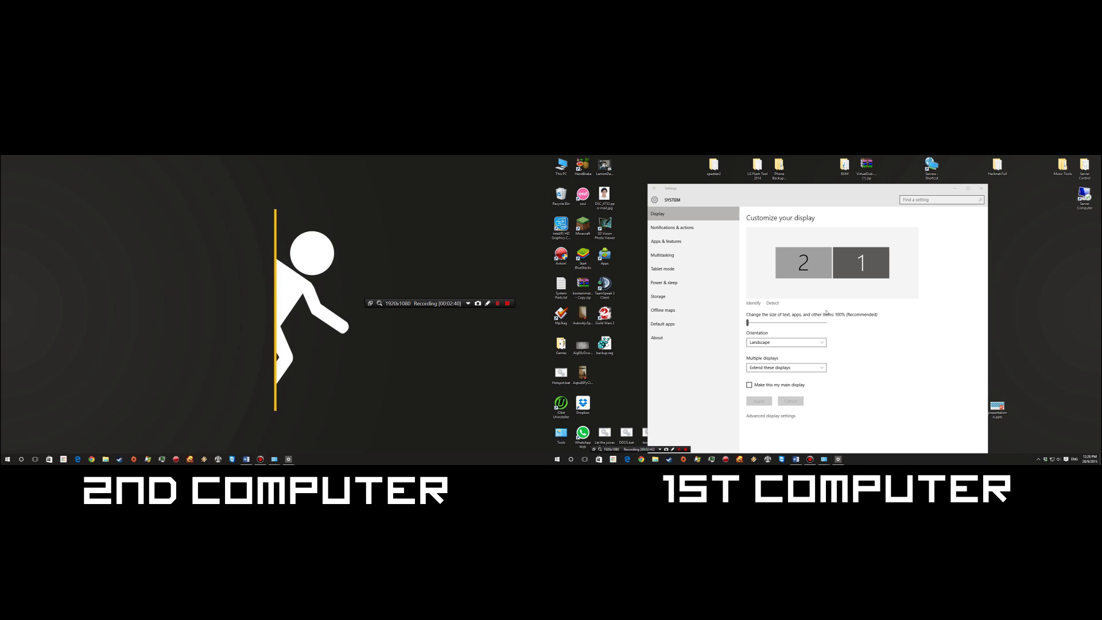
right_click(1069, 360)
key(Escape)
drag(881, 197, 293, 198)
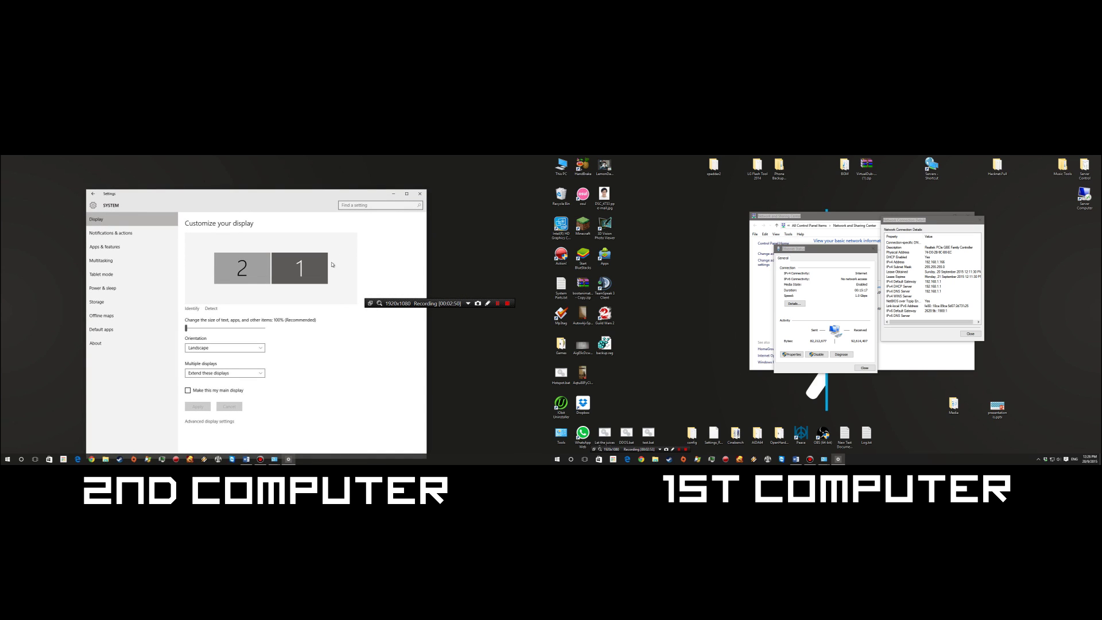
Place display 1 left of display 2, apply the layout, and return Settings to the first computer
drag(324, 265, 189, 262)
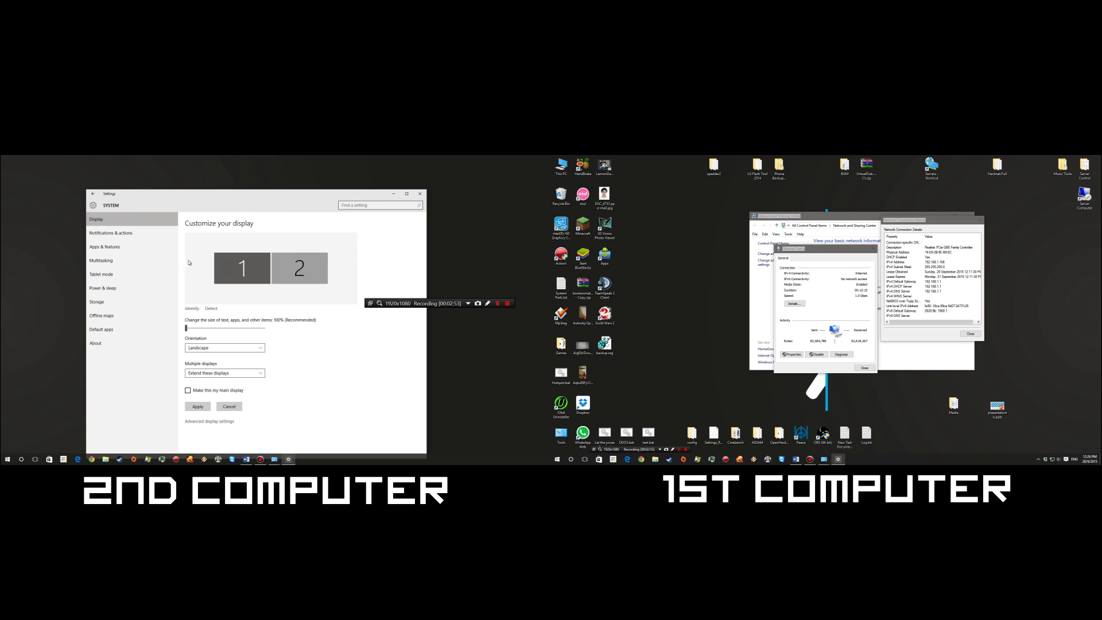
drag(227, 197, 221, 187)
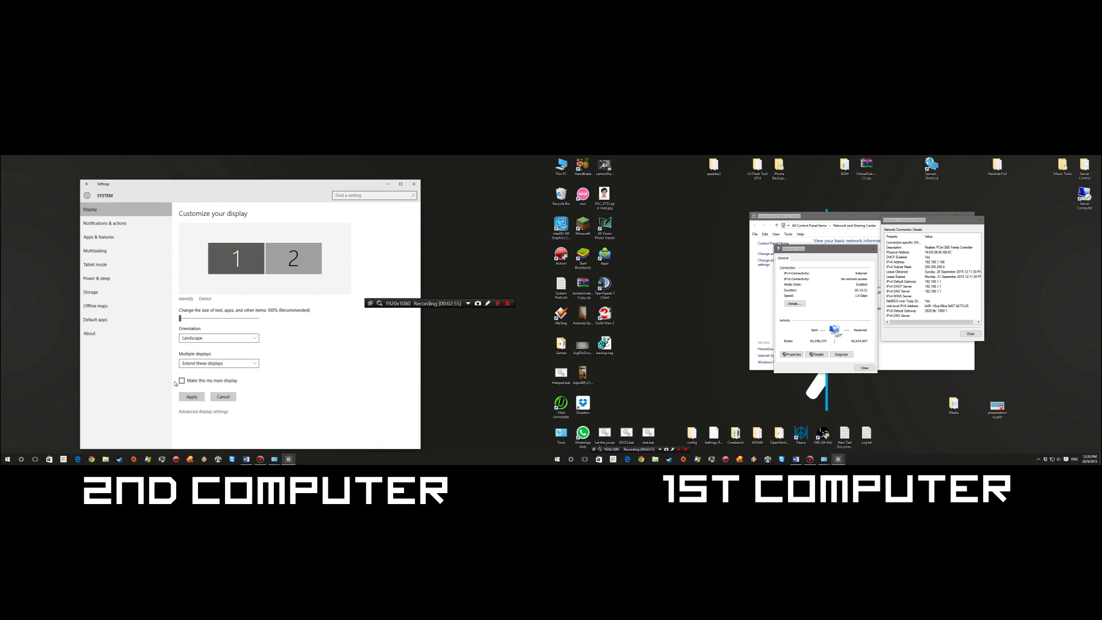
click(192, 396)
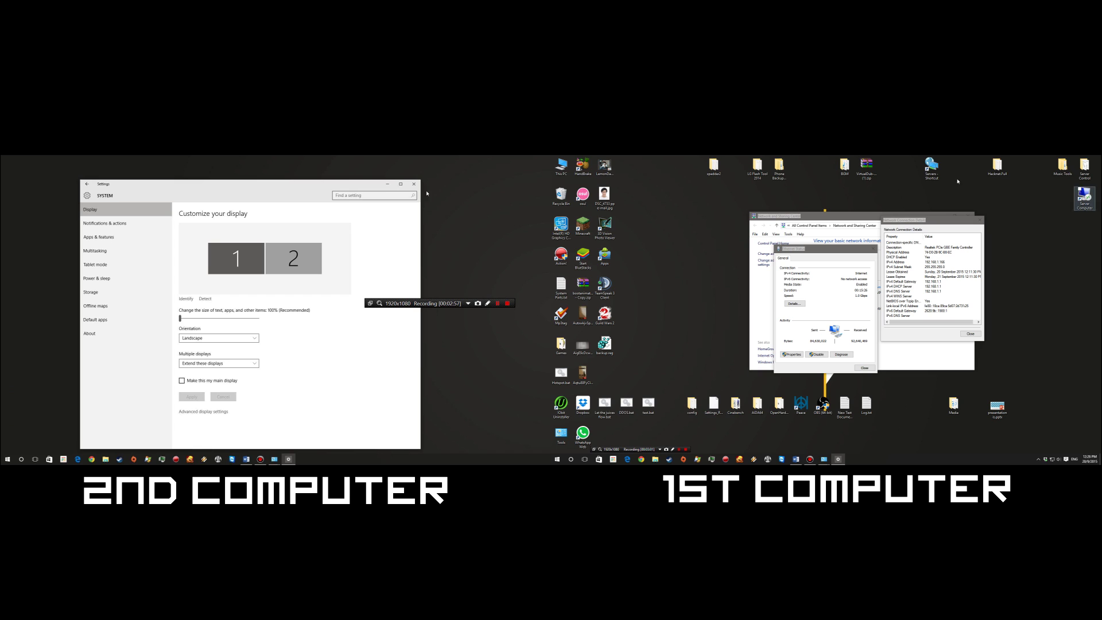
drag(124, 186, 208, 192)
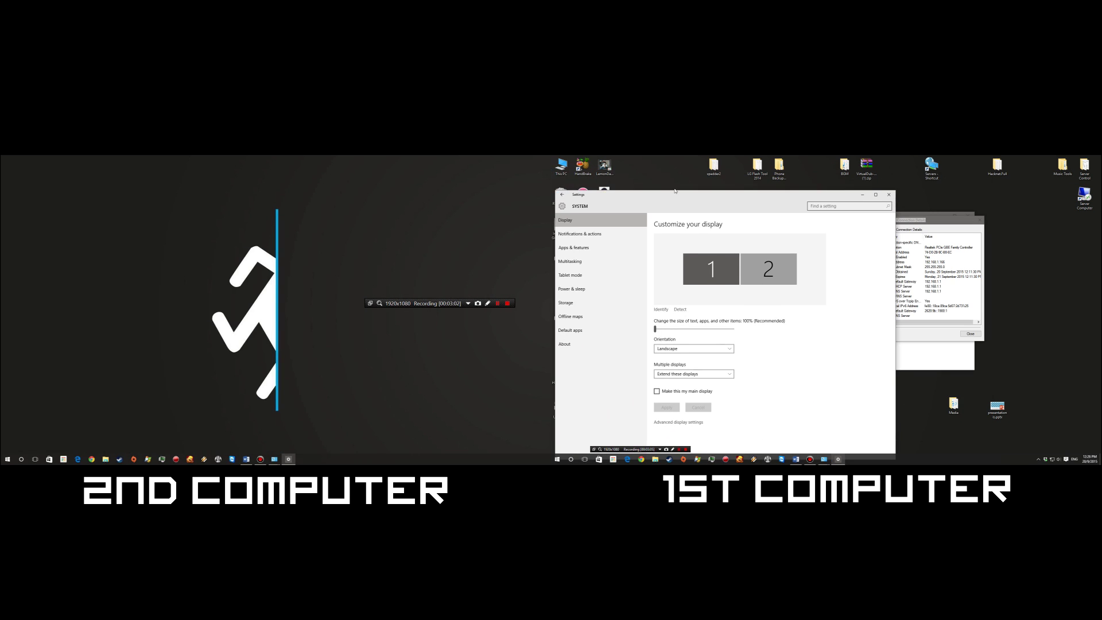